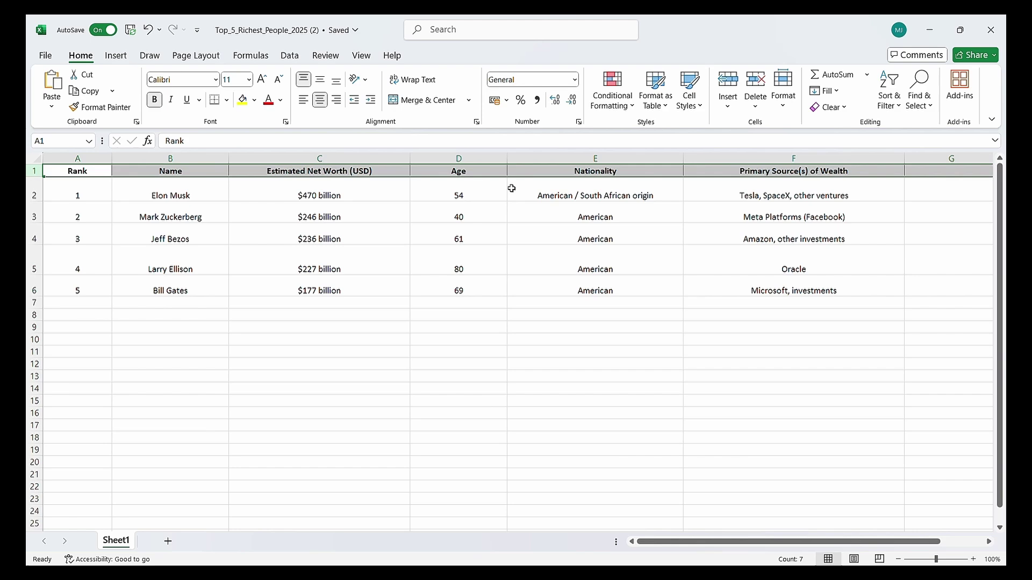
click(34, 195)
click(34, 217)
click(34, 238)
click(34, 268)
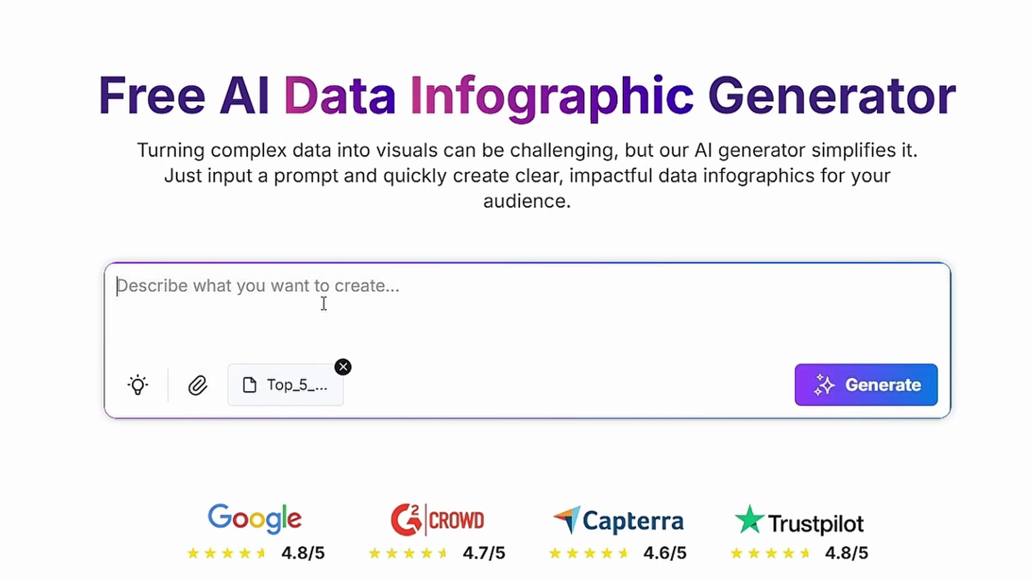
text(Create a)
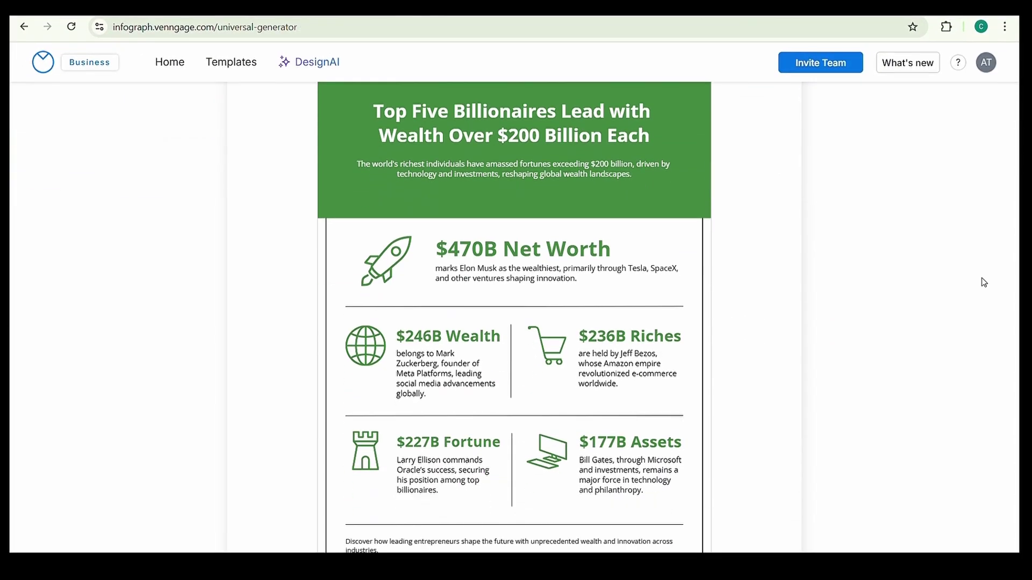
scroll(984, 283, down, 3)
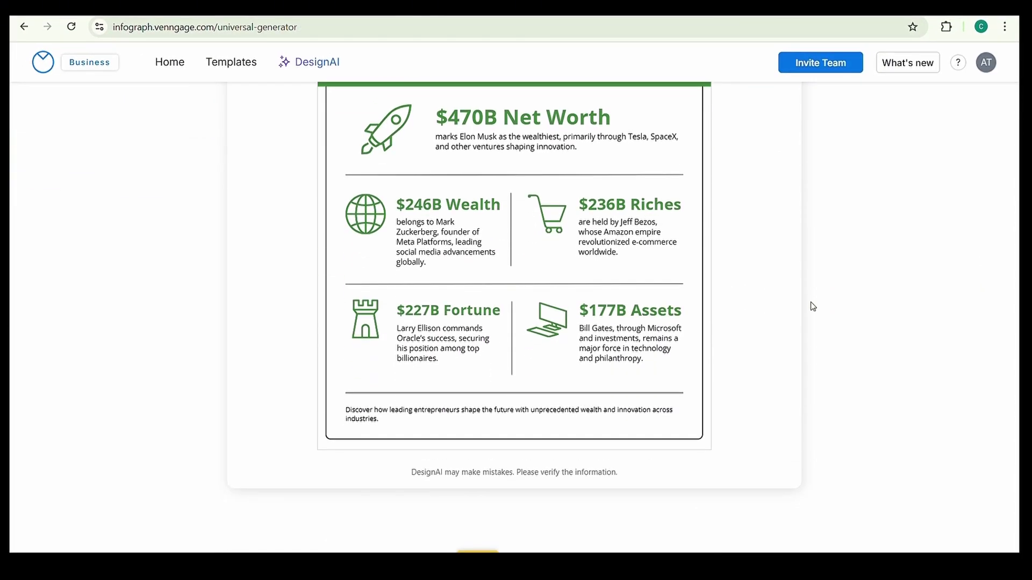
scroll(754, 313, up, 3)
scroll(753, 313, up, 3)
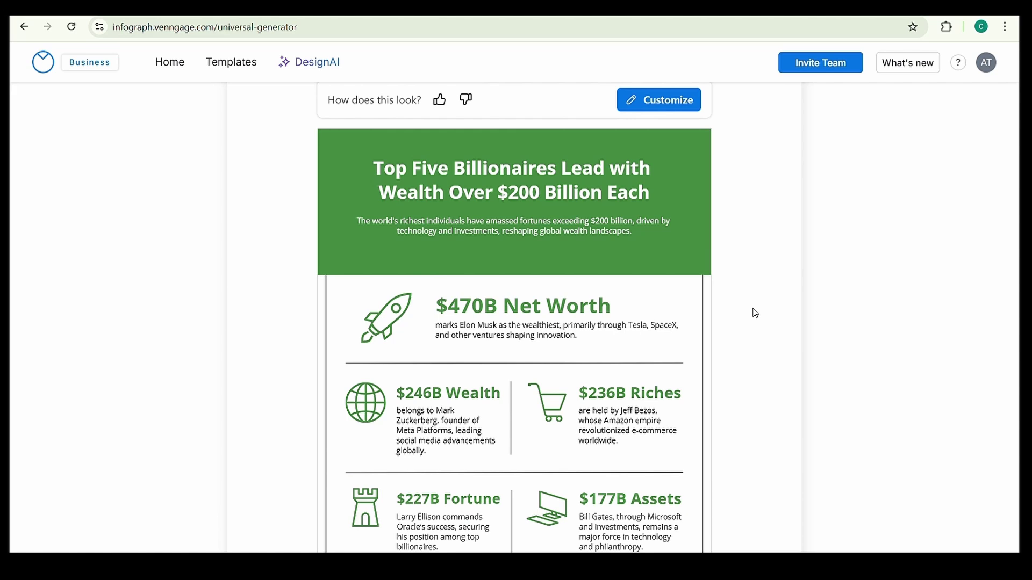
scroll(754, 313, up, 2)
scroll(754, 313, down, 3)
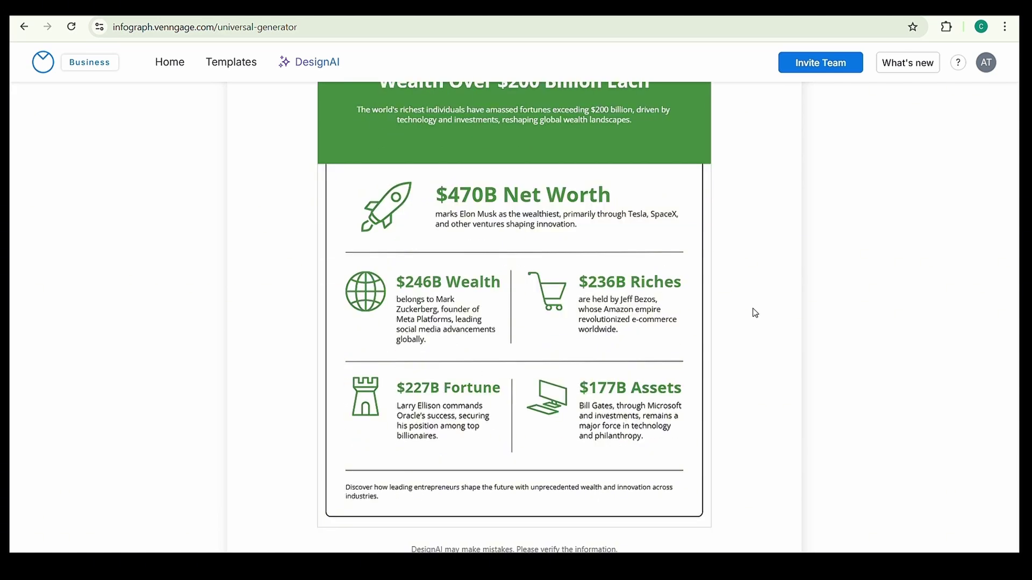
scroll(754, 313, down, 1)
scroll(754, 313, down, 1)
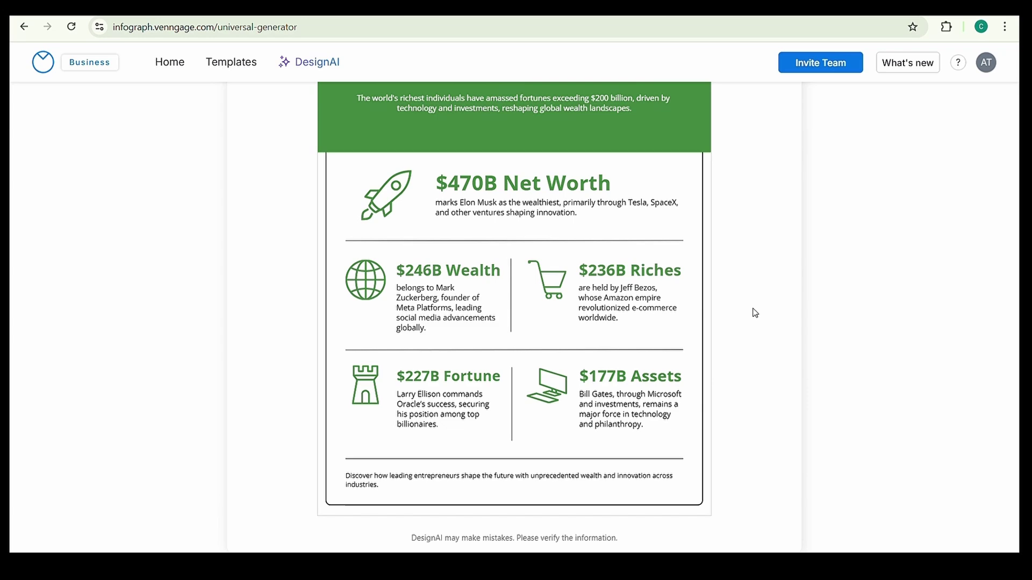
scroll(754, 312, up, 2)
scroll(753, 312, up, 3)
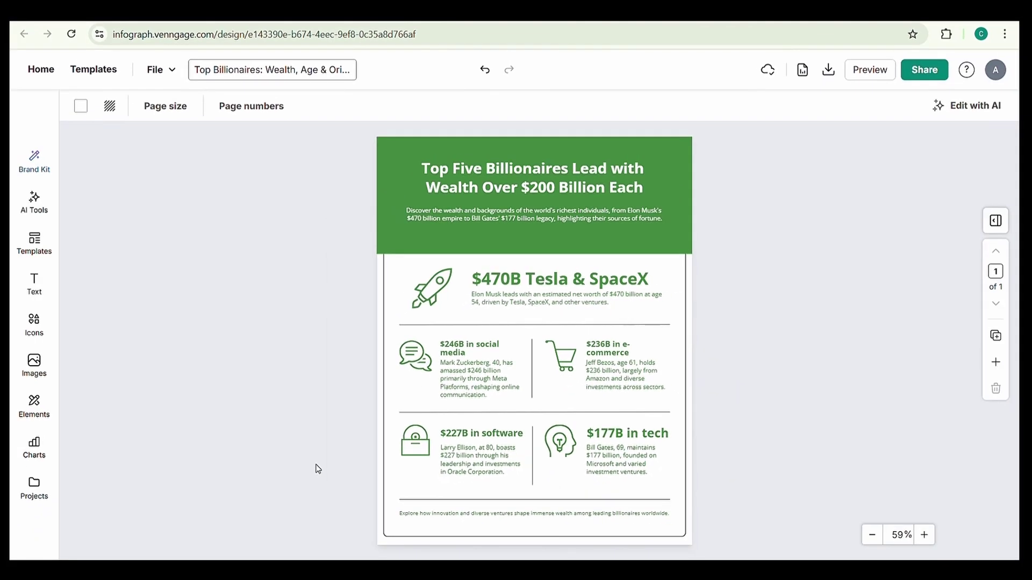
Browse the Text, Elements, Icons and Images panels, then bring up the AI Tools list
click(34, 287)
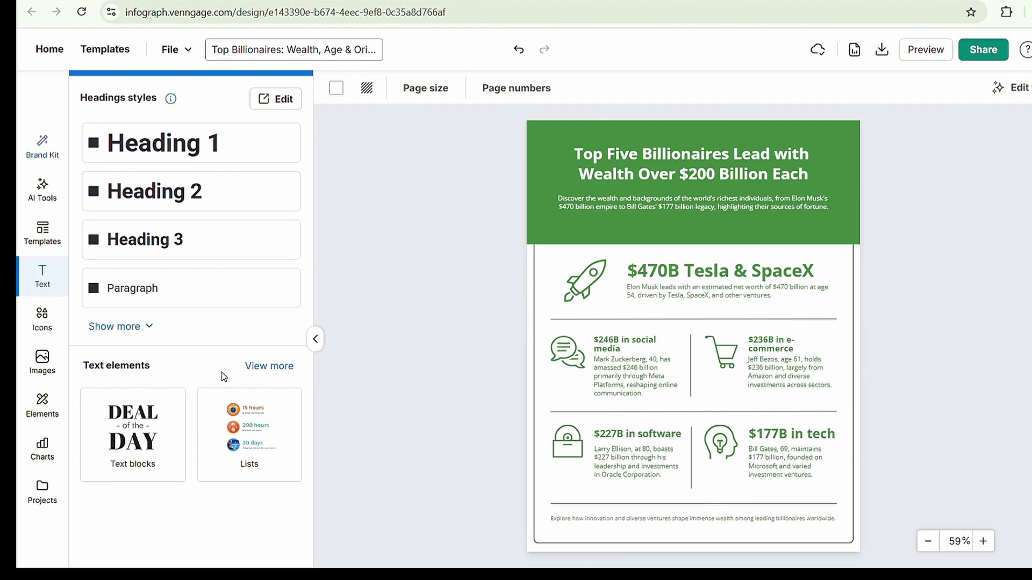
click(34, 407)
scroll(388, 352, up, 3)
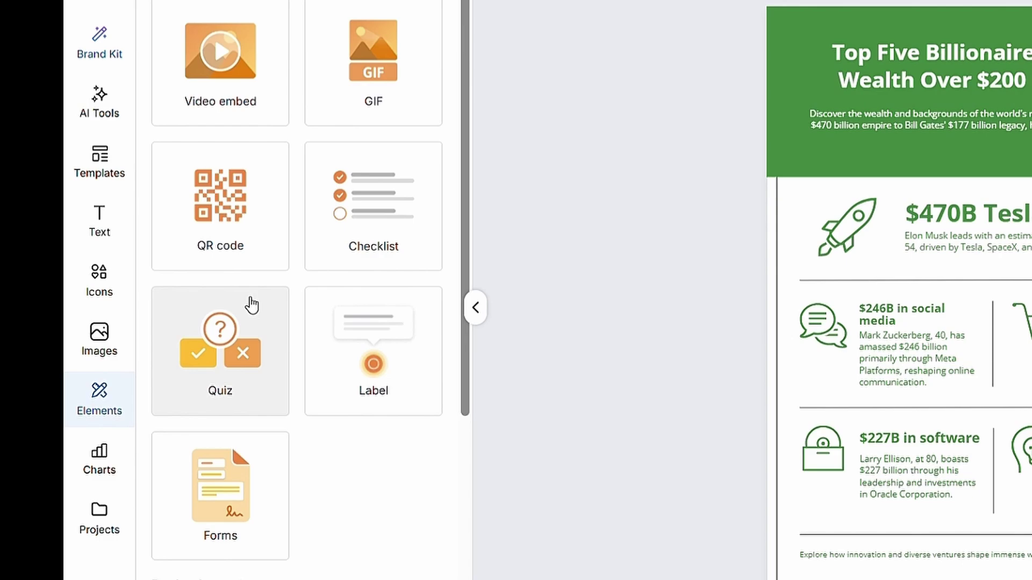
click(99, 281)
scroll(303, 259, down, 3)
scroll(302, 258, down, 5)
scroll(302, 259, down, 5)
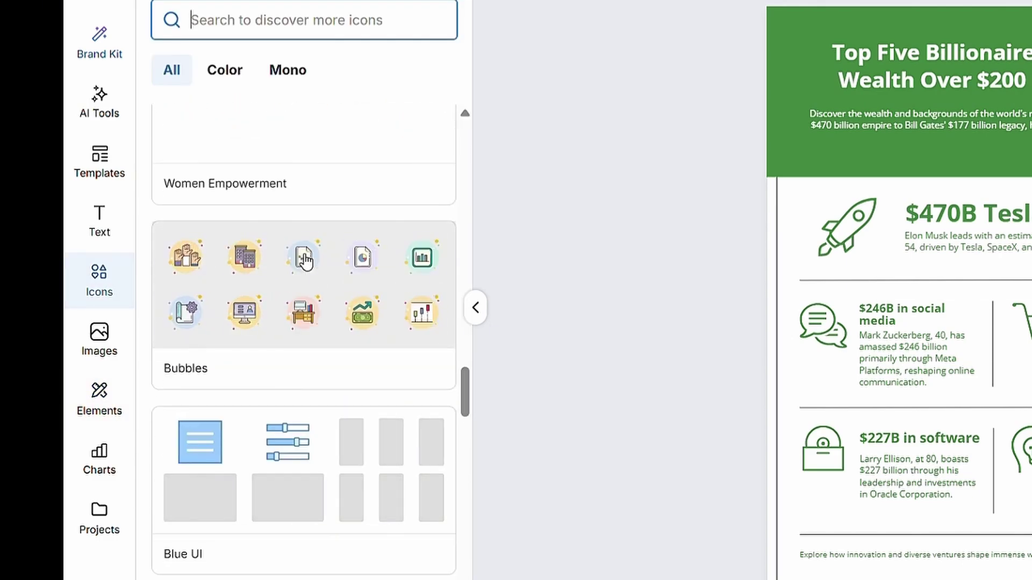
scroll(302, 259, down, 3)
click(100, 338)
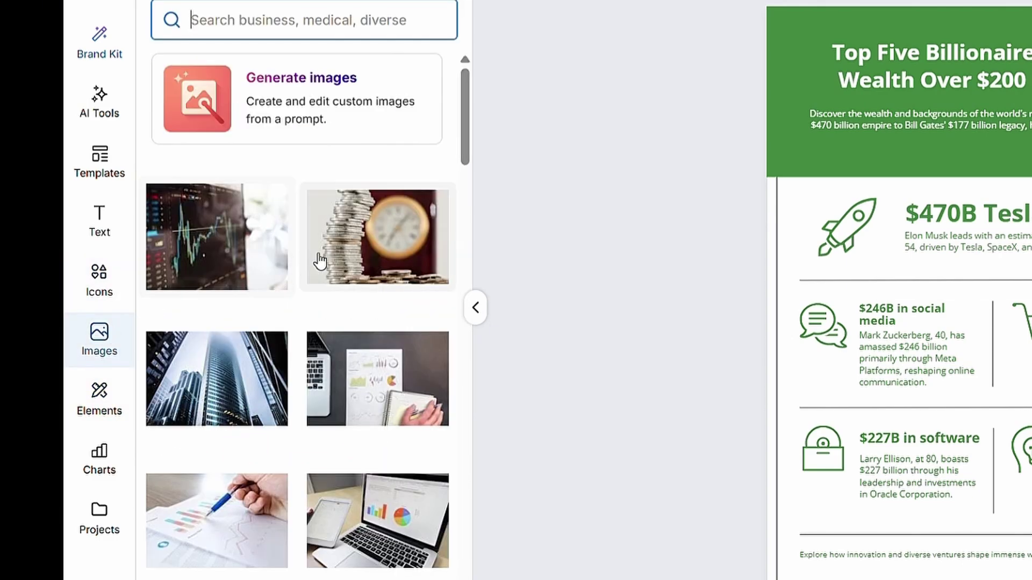
scroll(316, 252, down, 5)
scroll(315, 253, down, 5)
scroll(316, 252, down, 5)
scroll(315, 253, down, 3)
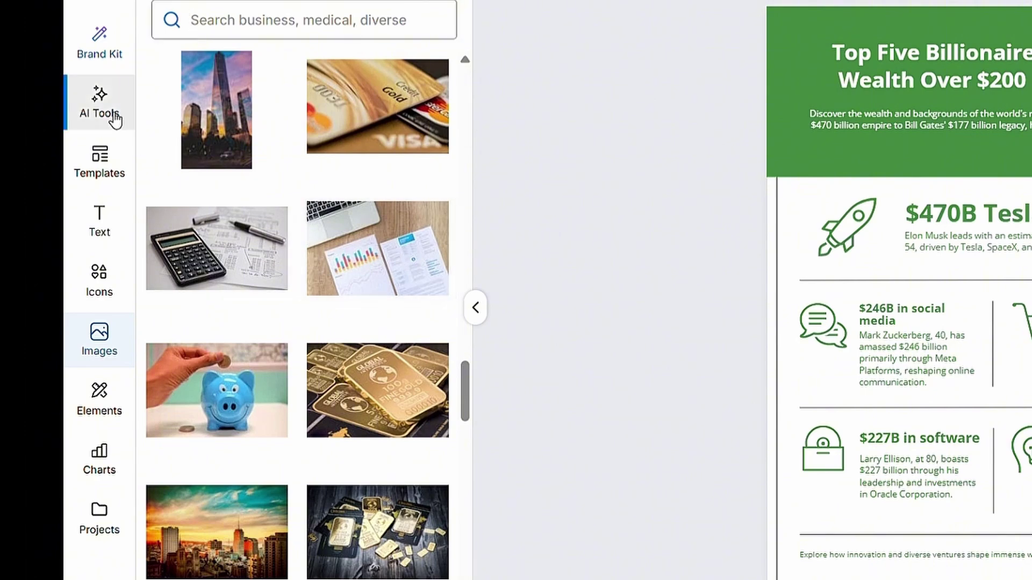
click(99, 103)
scroll(453, 132, down, 2)
scroll(454, 131, up, 2)
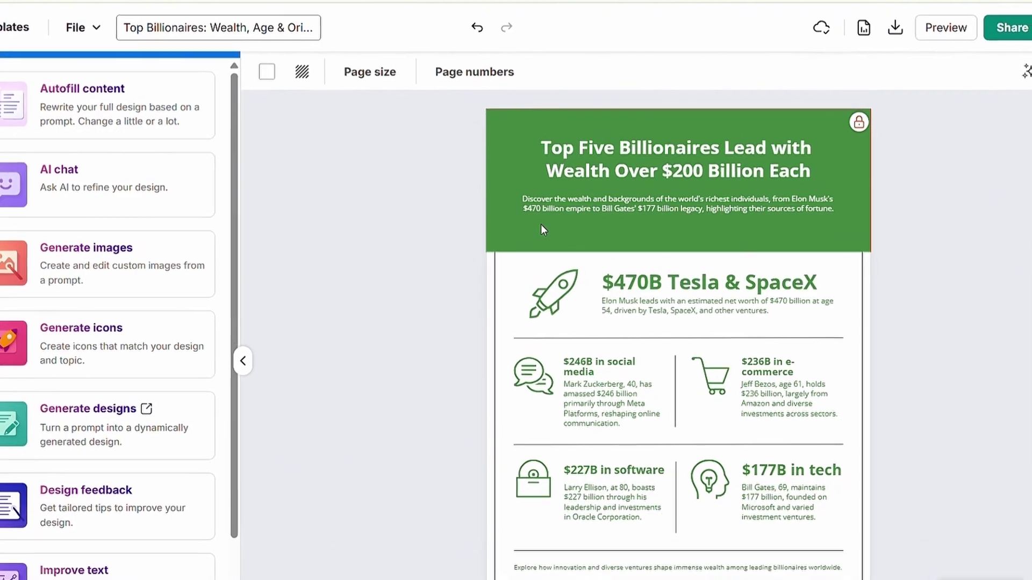
Recolour the green header block and the infographic body to black (#000000)
click(539, 225)
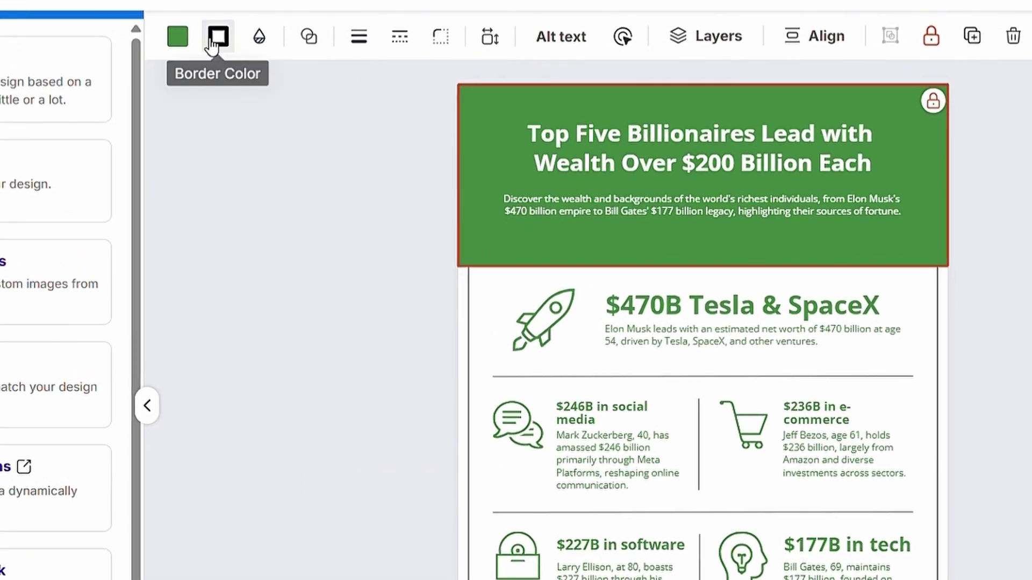
click(187, 40)
drag(268, 440, 344, 456)
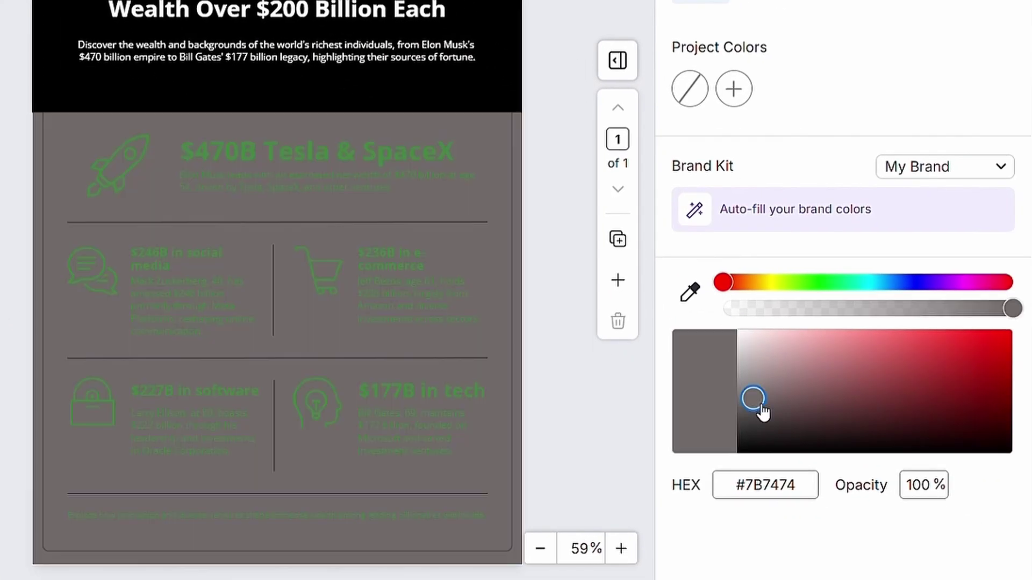
drag(754, 397, 771, 453)
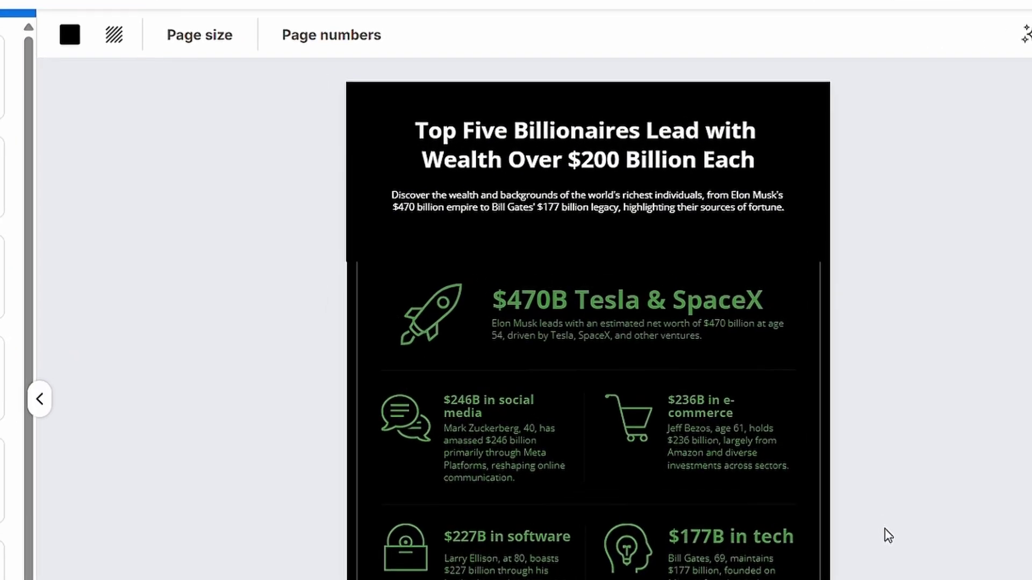
Make the $470B Tesla & SpaceX heading and the Musk and Zuckerberg descriptions white
click(700, 305)
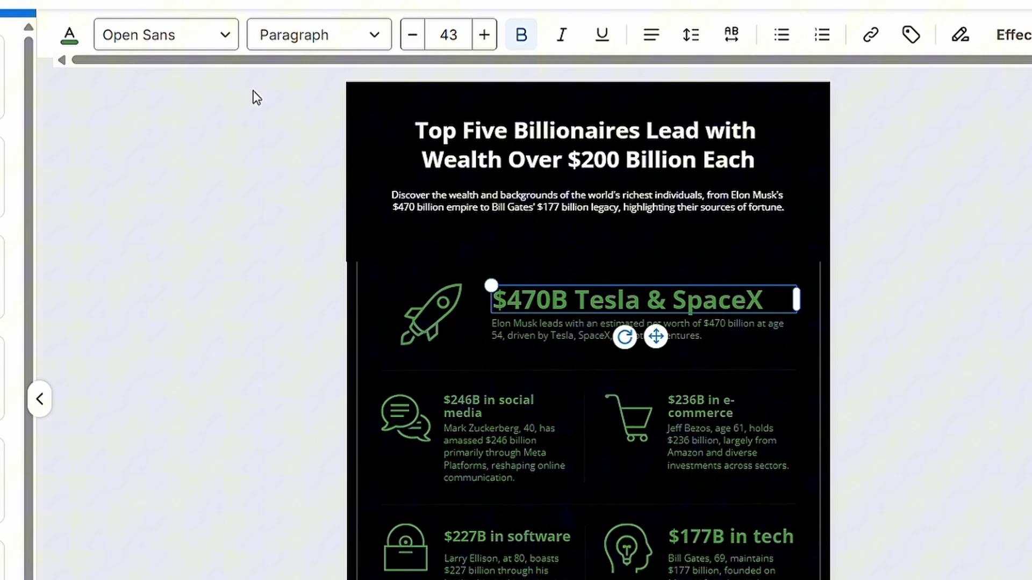
click(70, 34)
drag(234, 439, 145, 403)
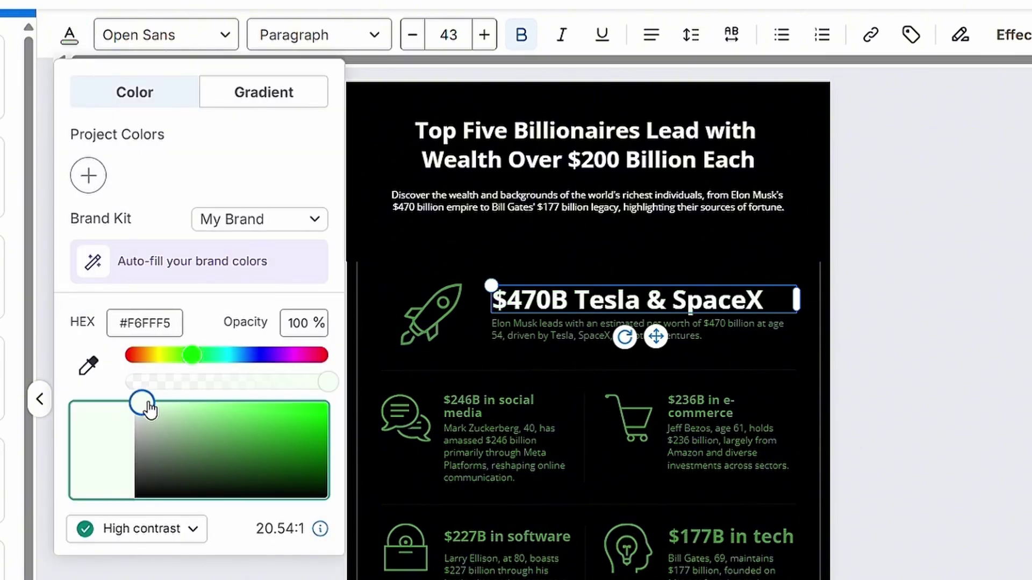
click(636, 329)
click(69, 35)
click(81, 407)
click(504, 452)
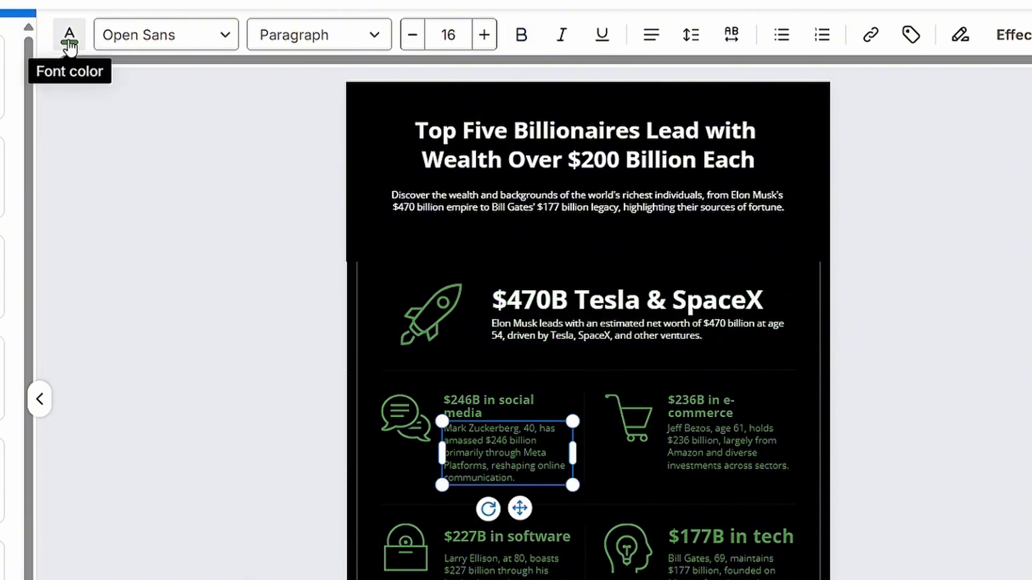
click(69, 35)
Turn the rocket icon, the group of green icons and remaining green parts white
click(134, 404)
click(629, 419)
click(162, 35)
click(221, 354)
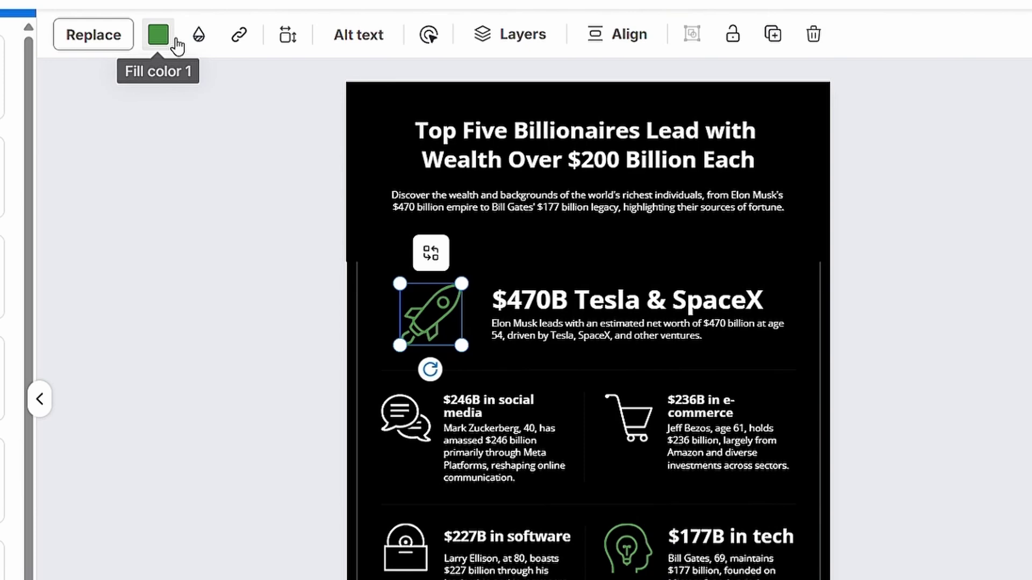
click(582, 561)
click(150, 34)
drag(202, 403, 150, 354)
click(926, 367)
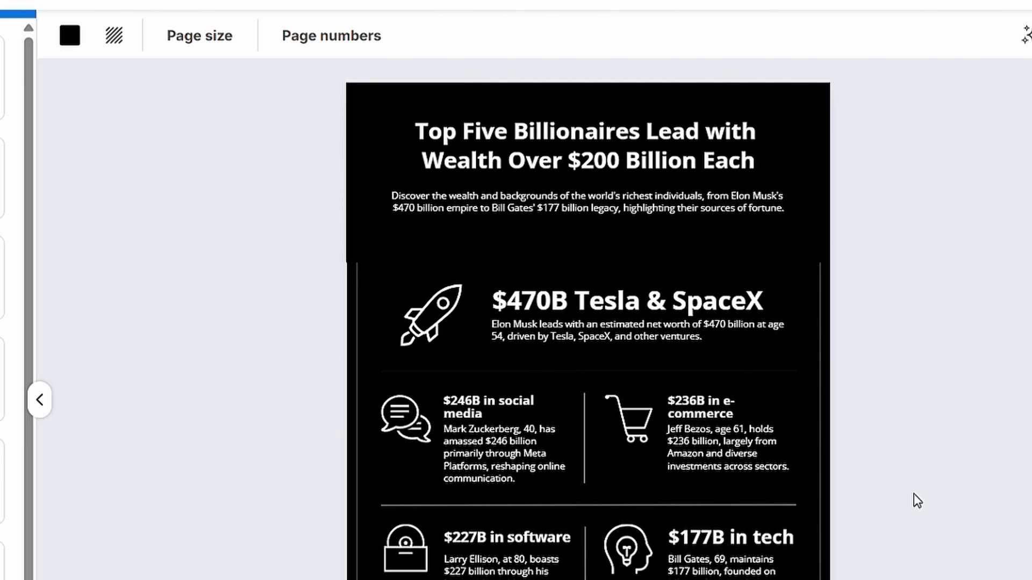
Set the main title font to Alfa Slab One and make the subtitle bold
click(633, 158)
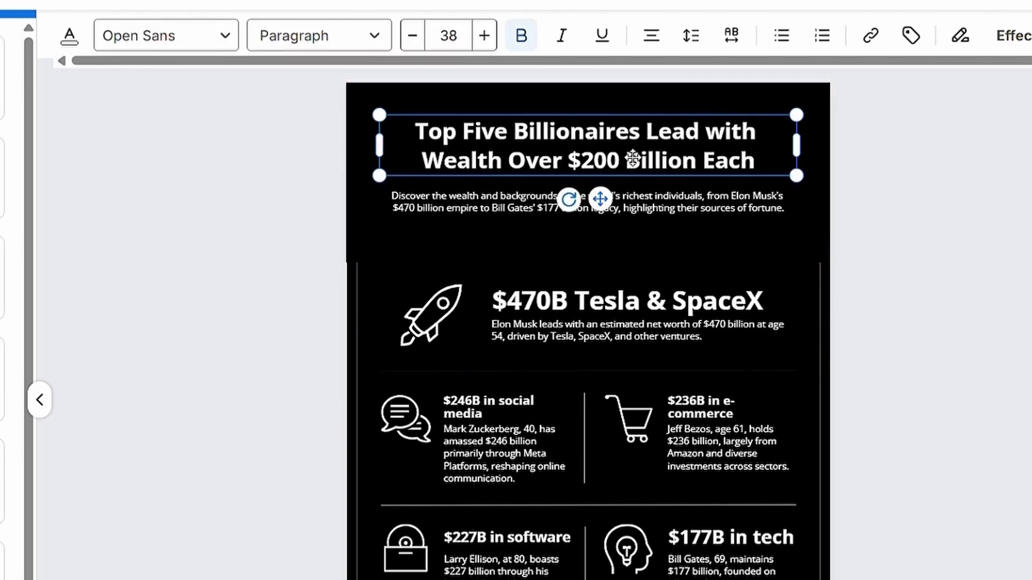
click(165, 36)
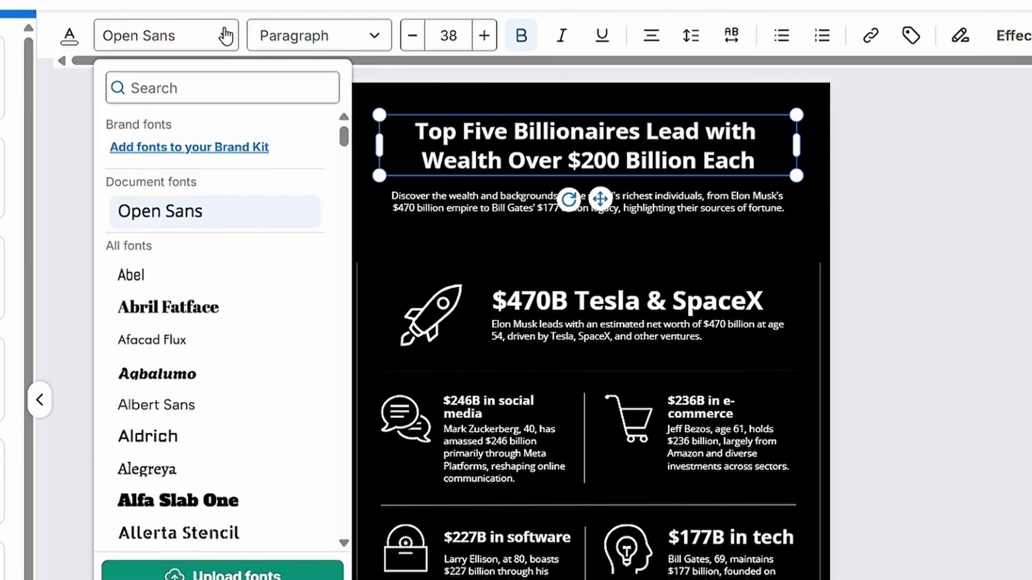
click(177, 501)
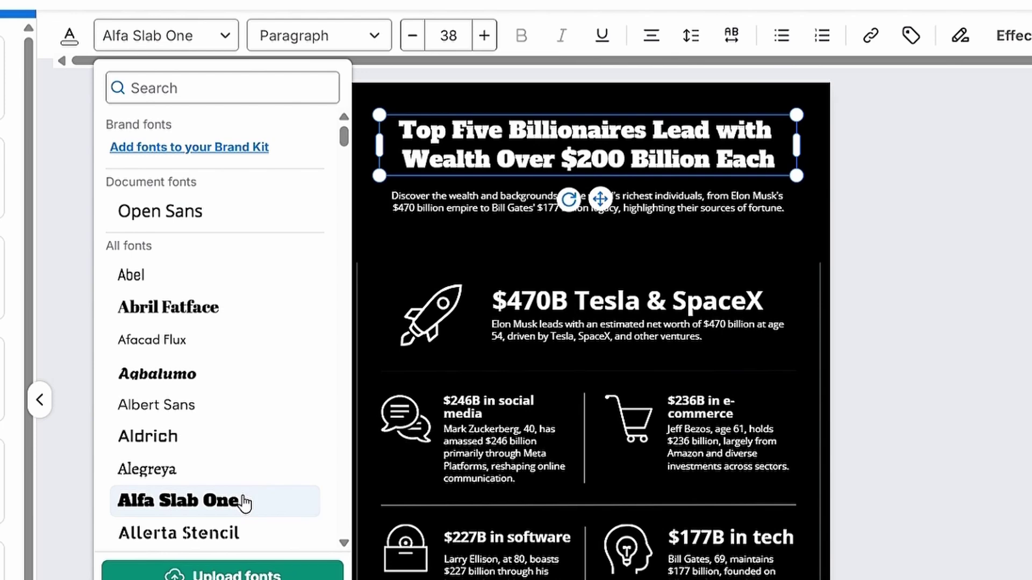
click(81, 493)
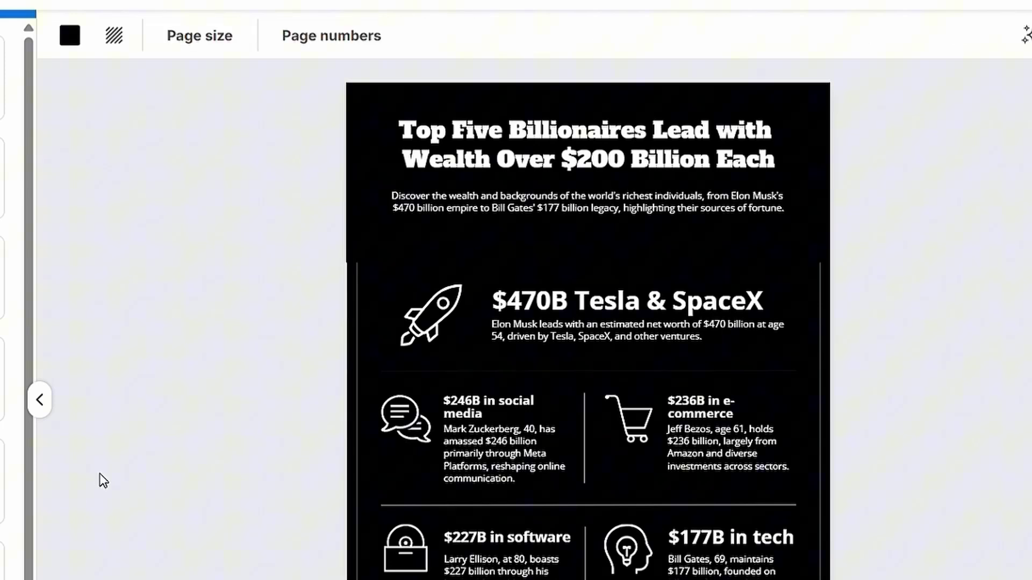
click(567, 208)
click(521, 36)
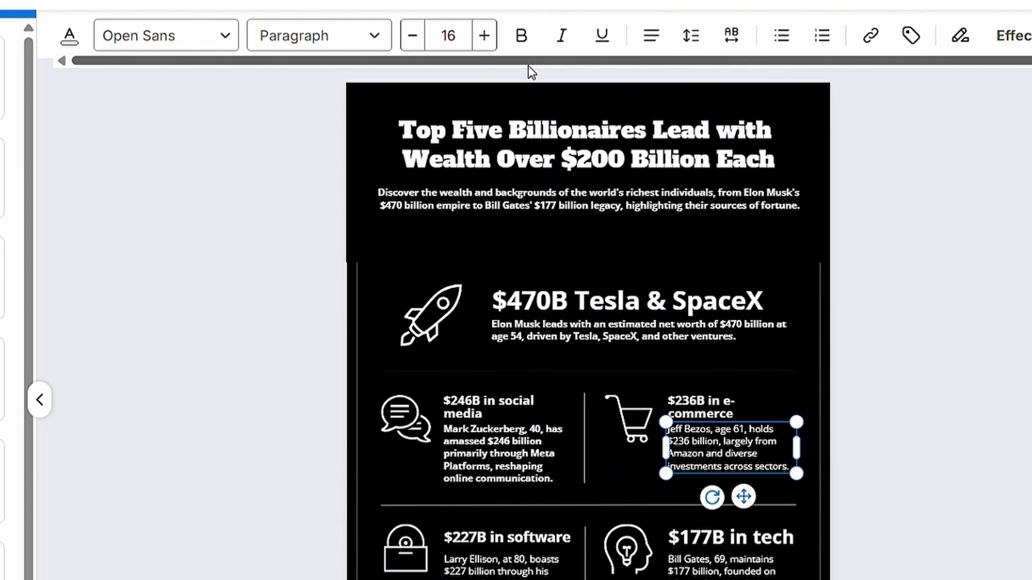
Enlarge the Zuckerberg, Bezos and Gates description text to size 21
click(500, 451)
click(449, 36)
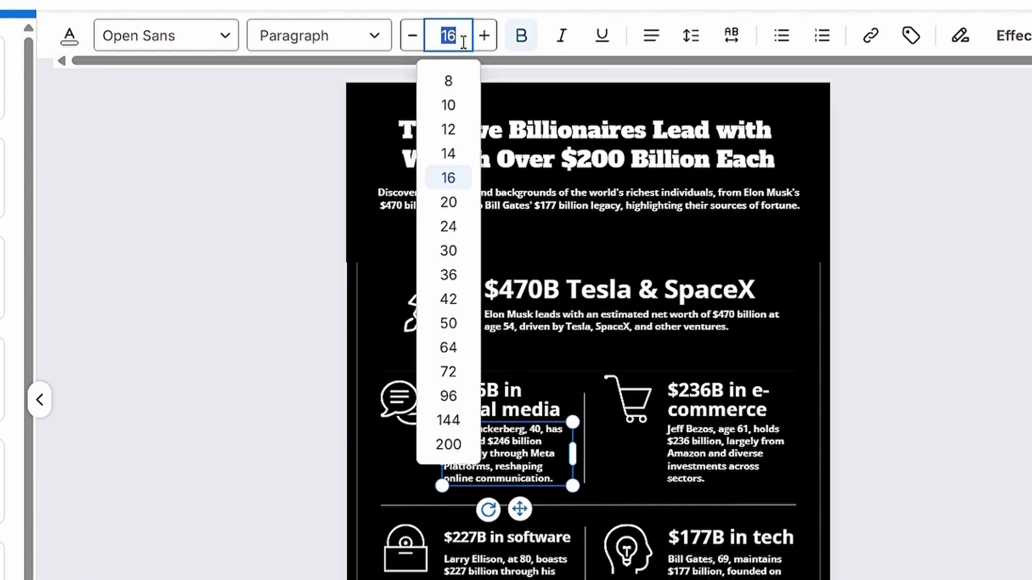
text(21)
key(Return)
click(726, 451)
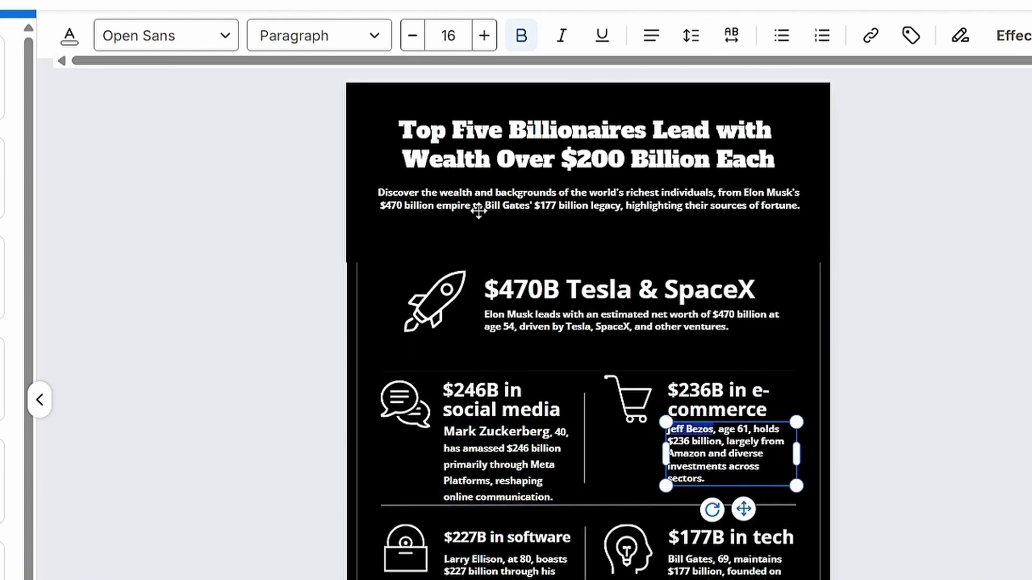
click(448, 35)
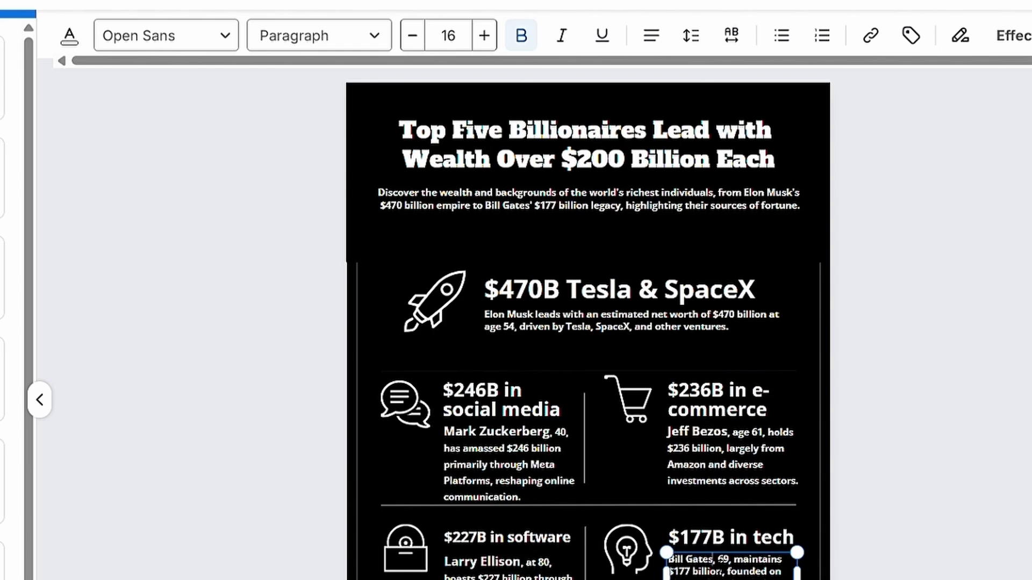
click(448, 36)
text(21)
key(Return)
click(879, 549)
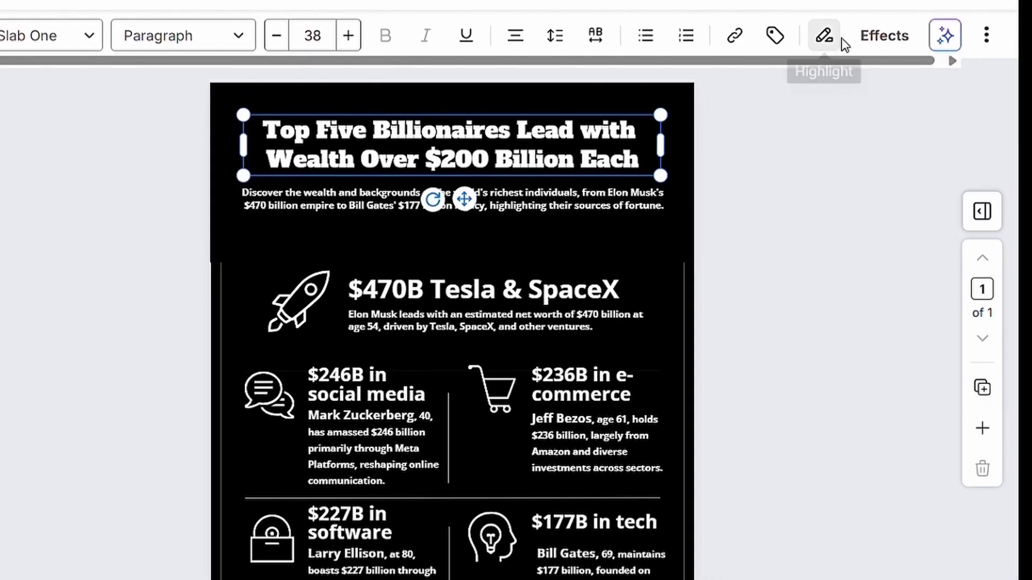
Apply the Glow text effect to the title and the subtitle
click(884, 36)
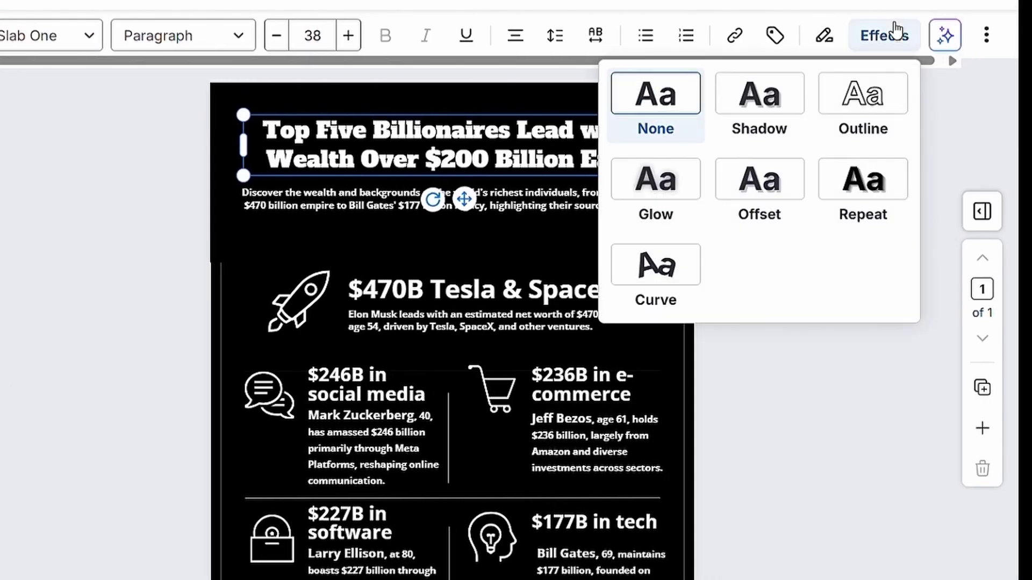
click(655, 181)
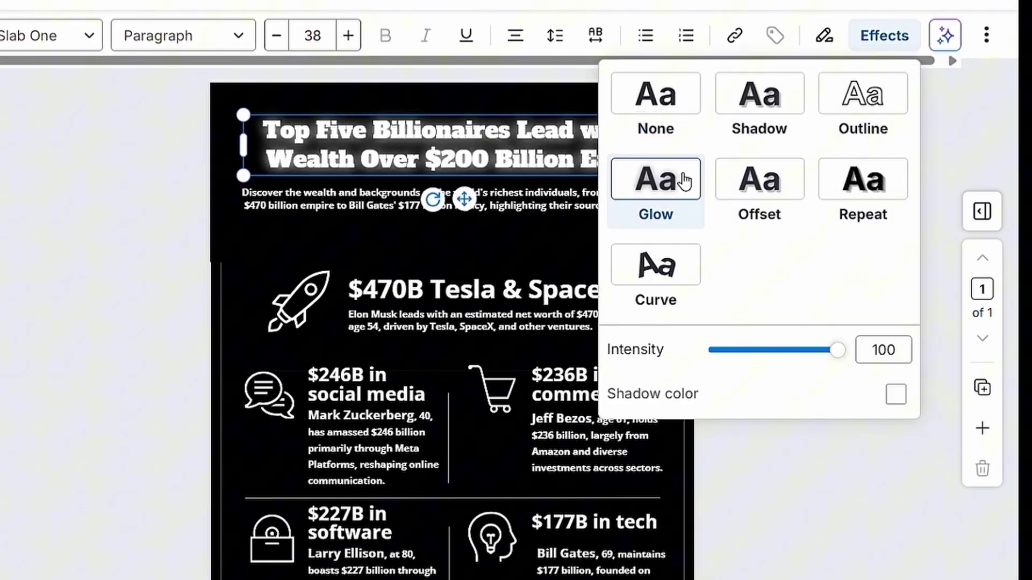
click(332, 199)
click(884, 35)
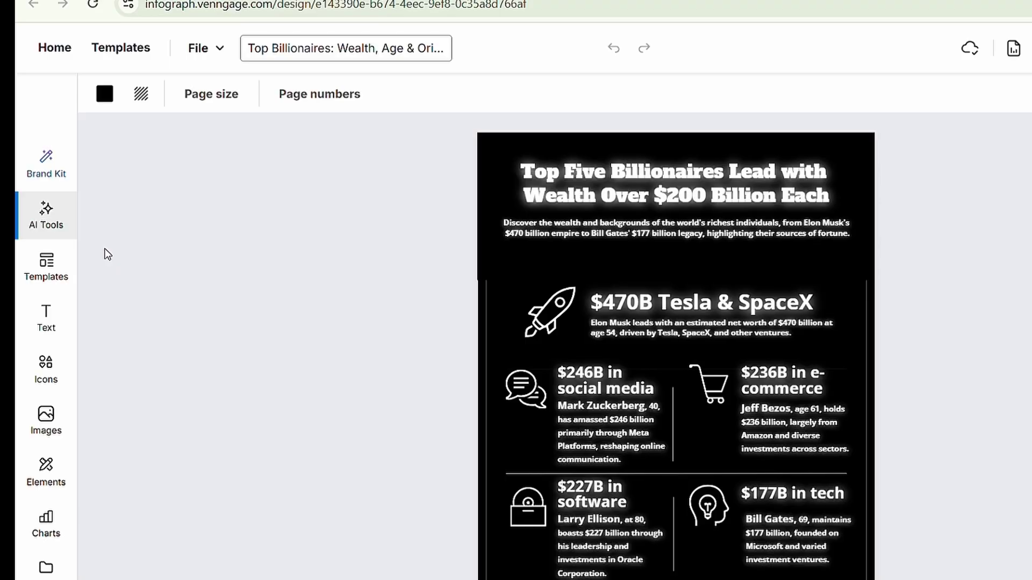
Use AI Autofill with the eye-catching heading prompt to retitle it 'Titans of Wealth: The World's Richest People' and keep the result
click(41, 193)
click(128, 112)
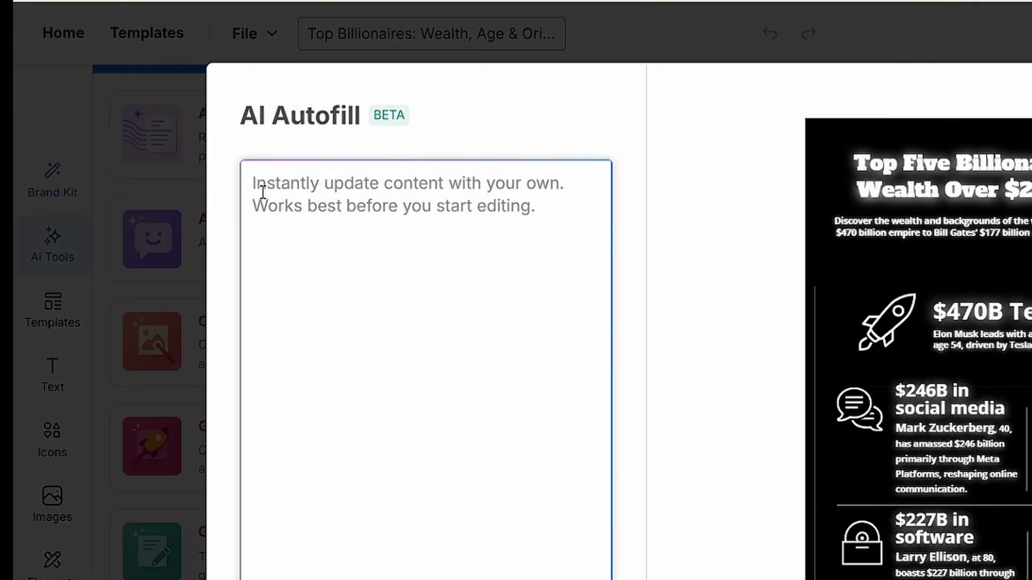
text(Create an eye-catching heading)
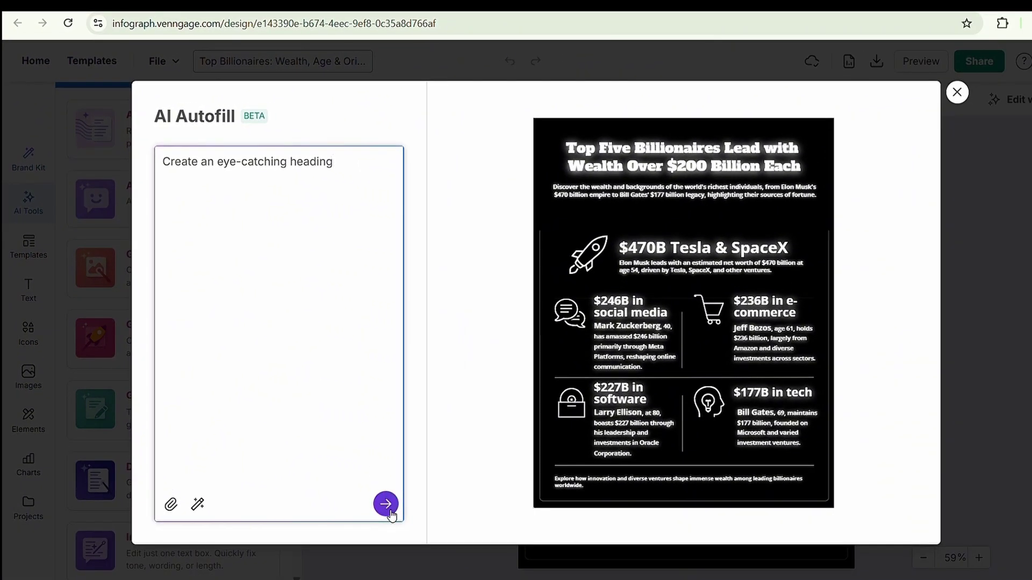
click(386, 505)
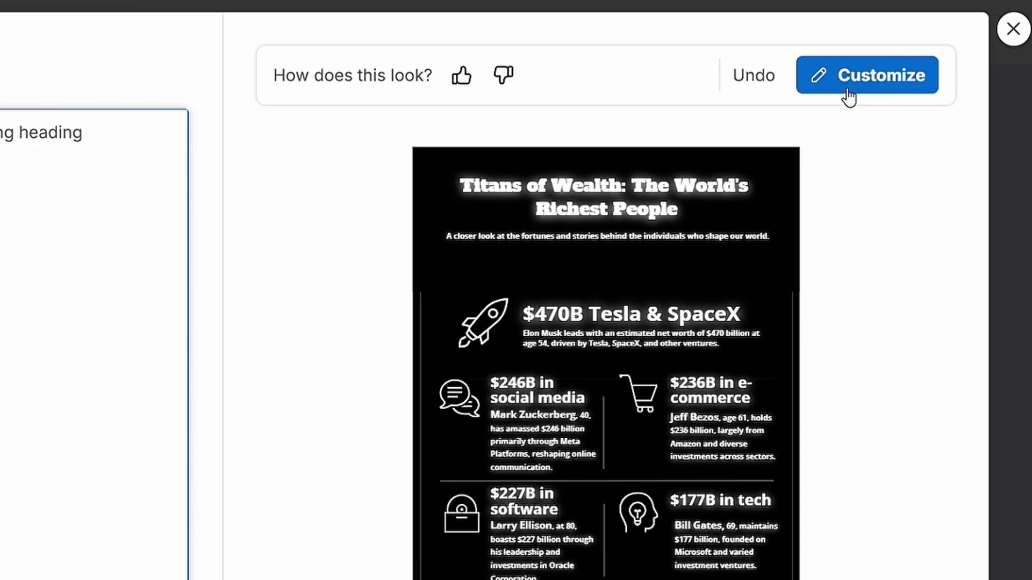
click(849, 88)
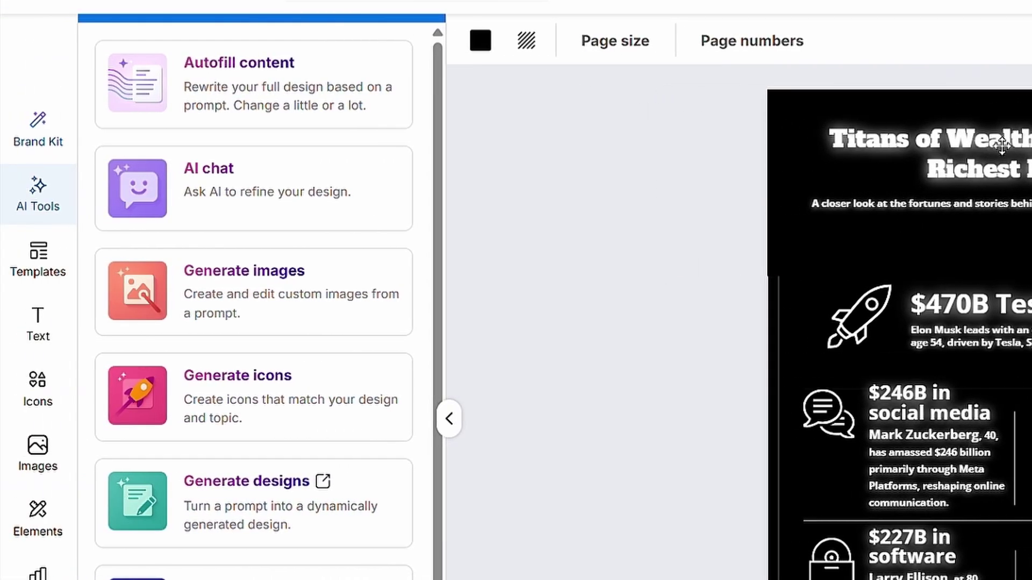
Have the AI chat assistant review the design and read through its suggestions
click(246, 210)
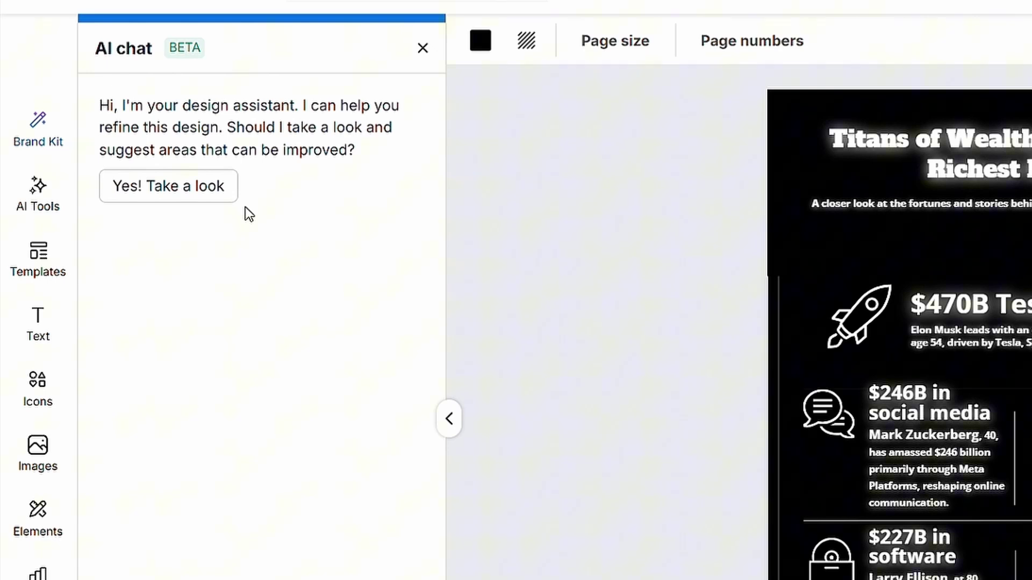
click(148, 192)
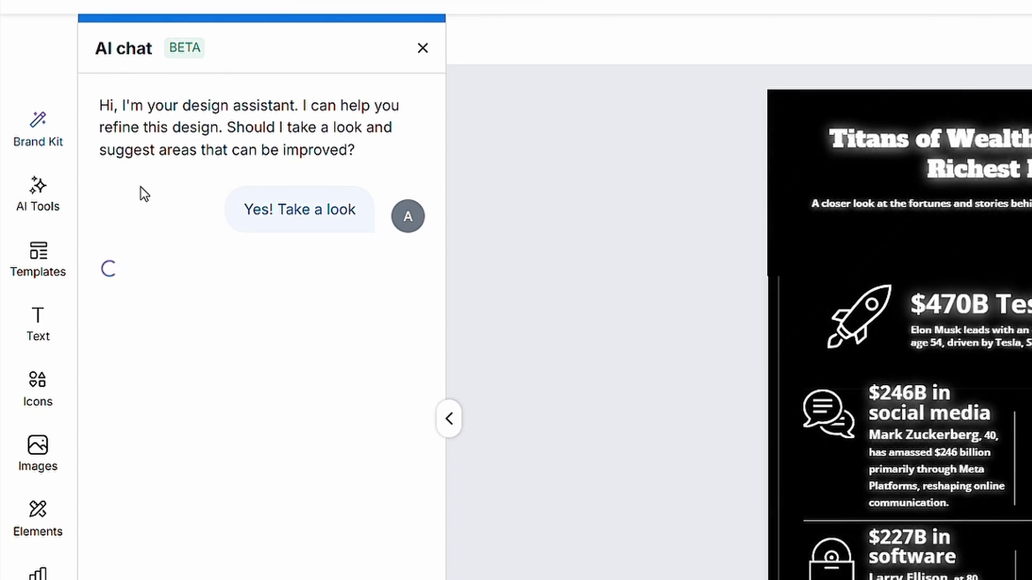
drag(201, 216, 246, 216)
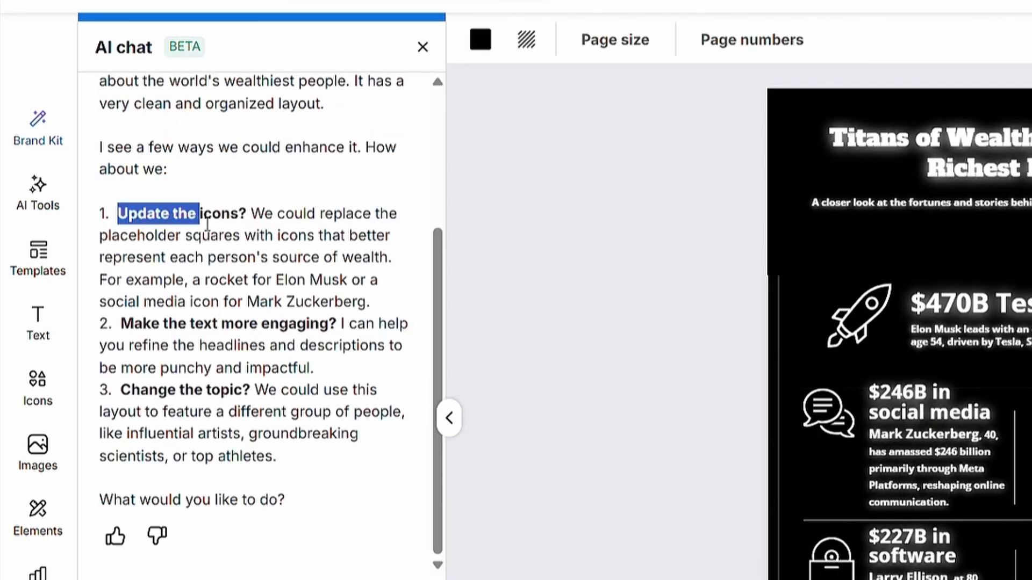
drag(121, 327, 334, 327)
drag(119, 390, 266, 393)
click(267, 393)
text(Create a description that’s more punchy and impactful.)
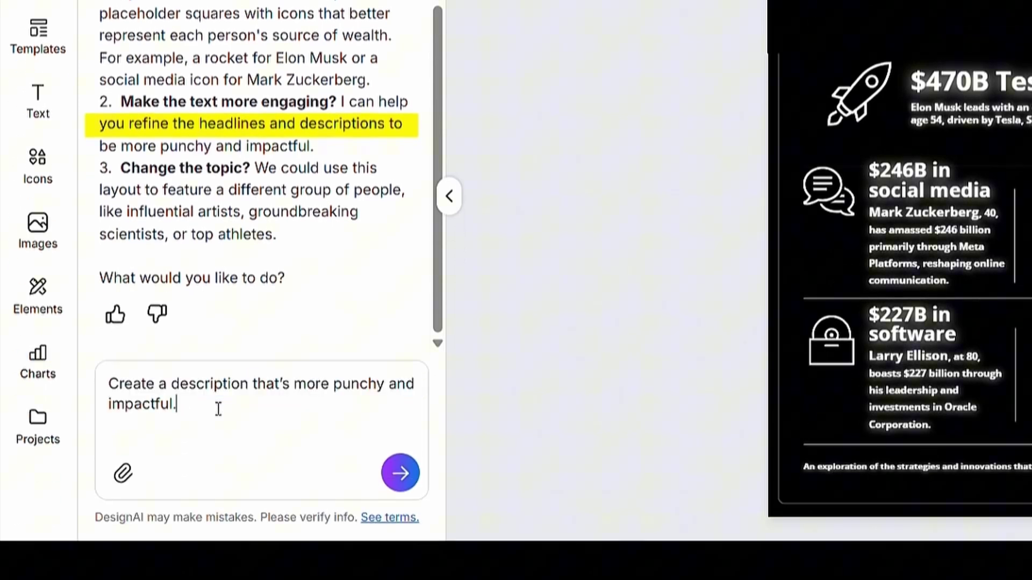
Send the request for punchier billionaire descriptions and review the rewritten page
click(400, 472)
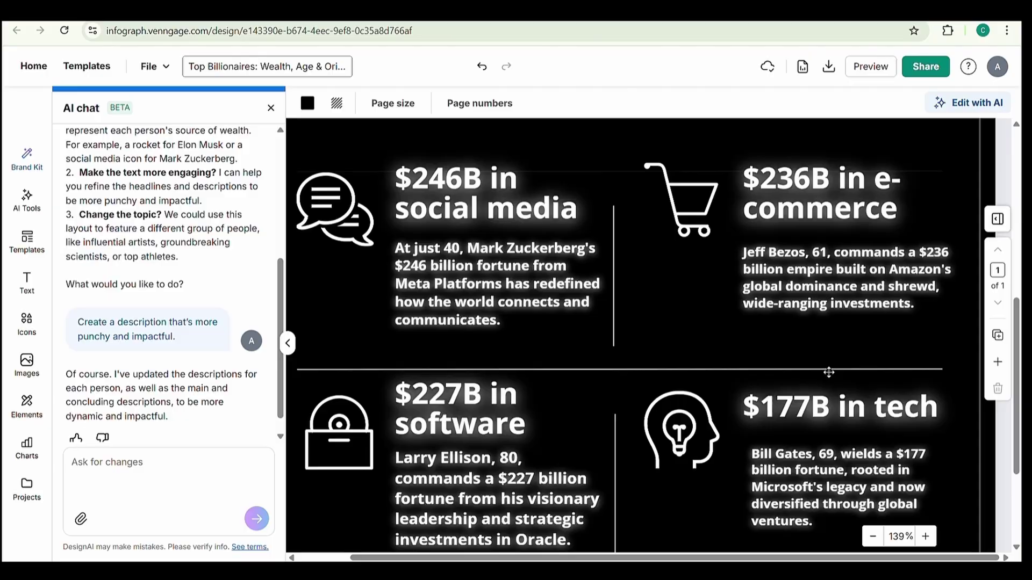
click(875, 538)
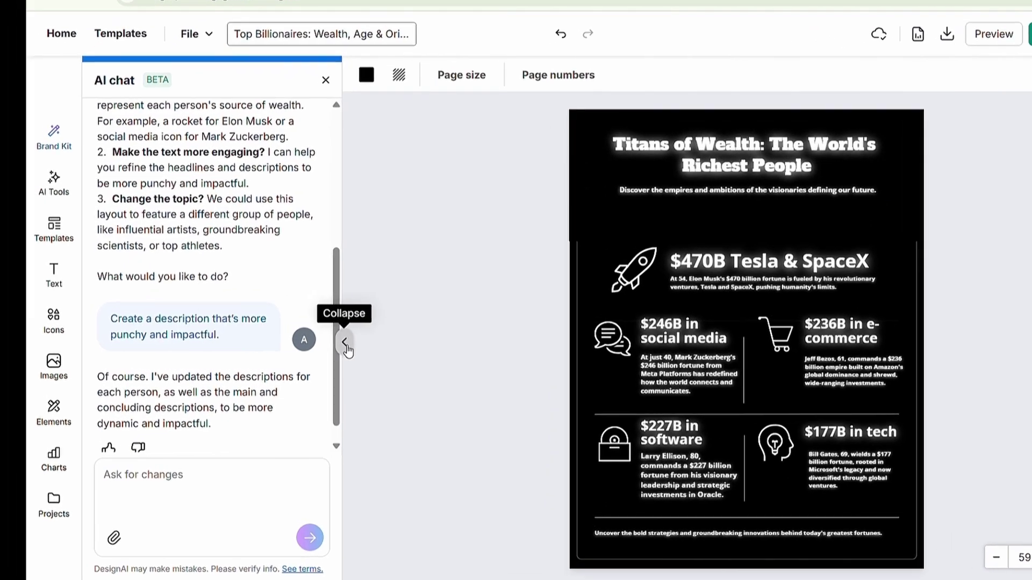
click(345, 345)
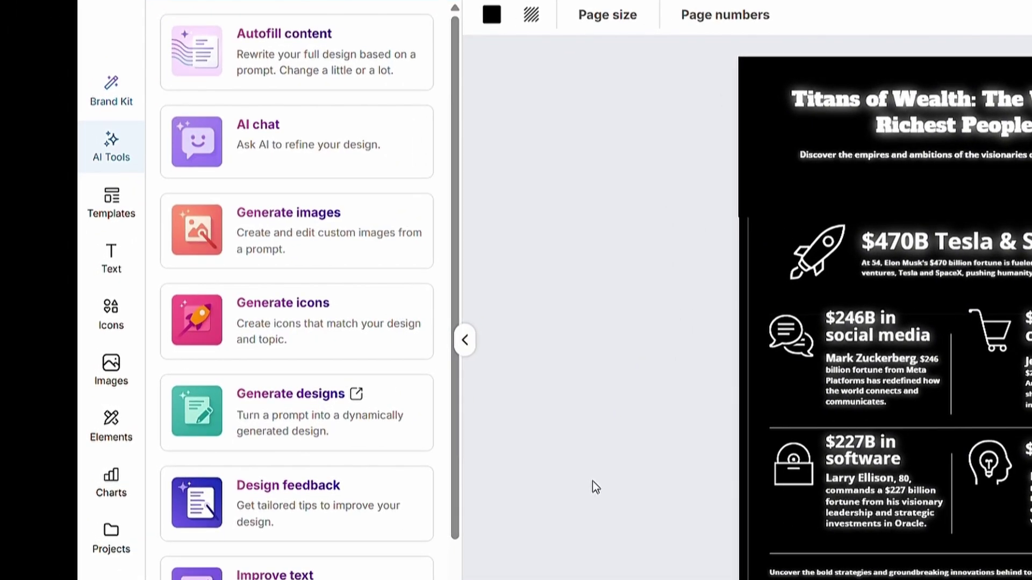
Generate a Cinematic 'Black money background' AI image and add the money-stack photo to the page
click(327, 232)
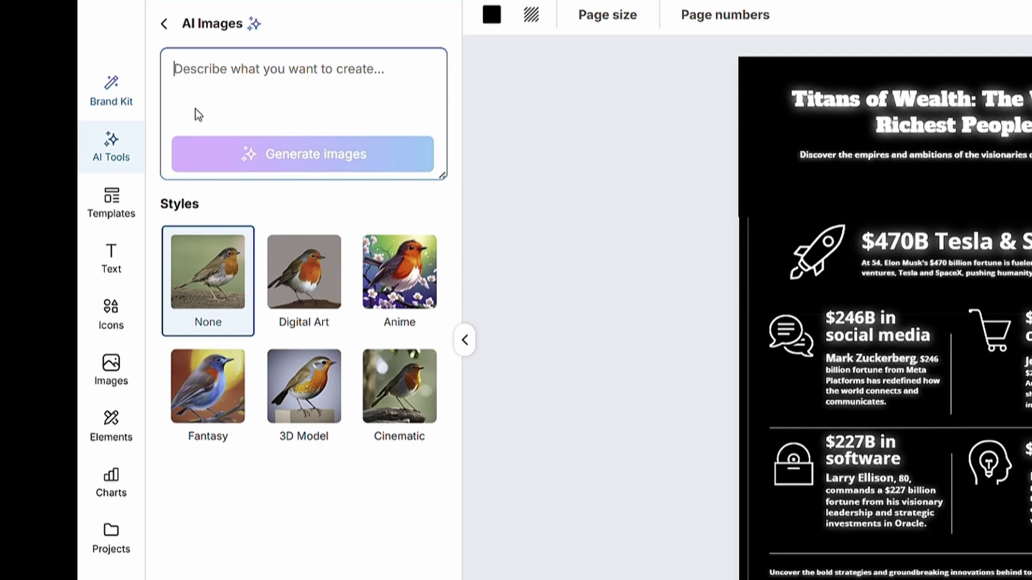
text(Black money background)
click(399, 388)
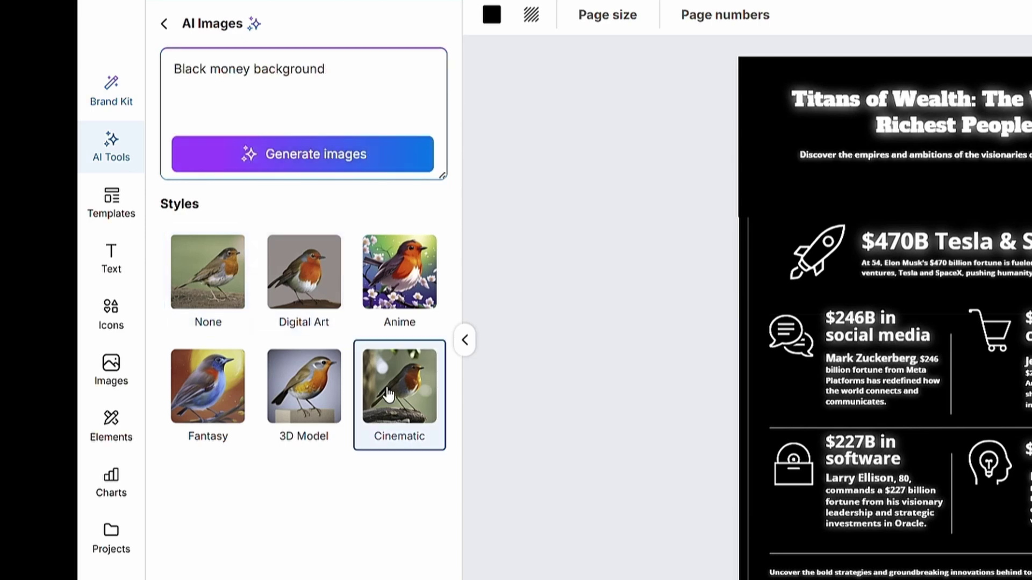
click(306, 161)
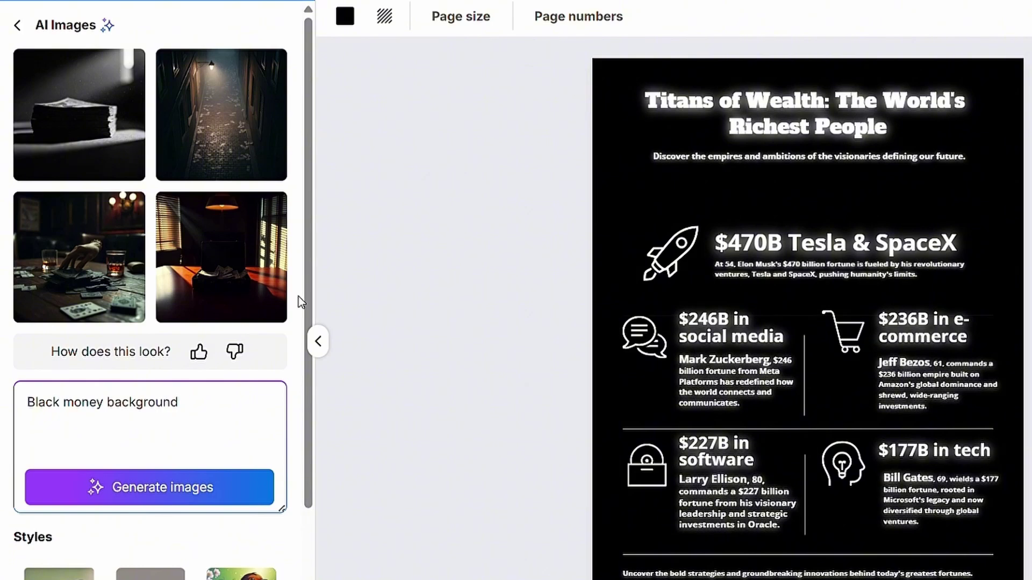
click(119, 144)
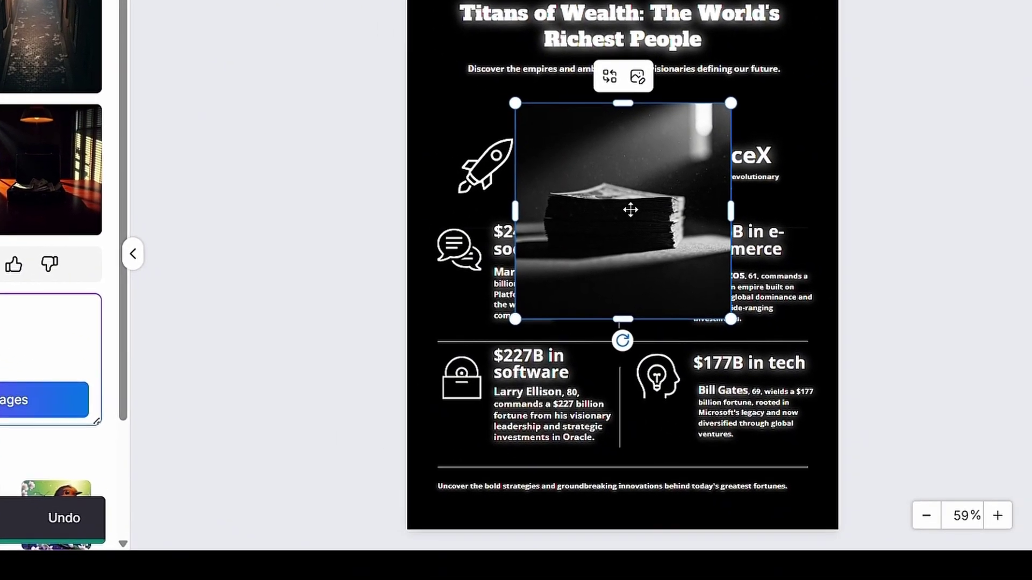
Send the money image behind all content and dim it to about 40% opacity
right_click(746, 264)
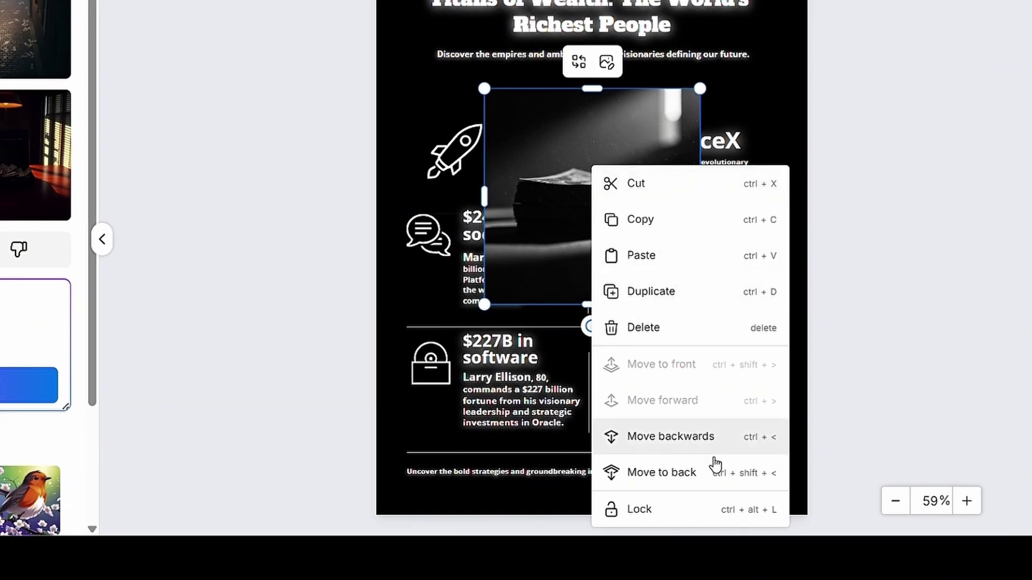
click(661, 472)
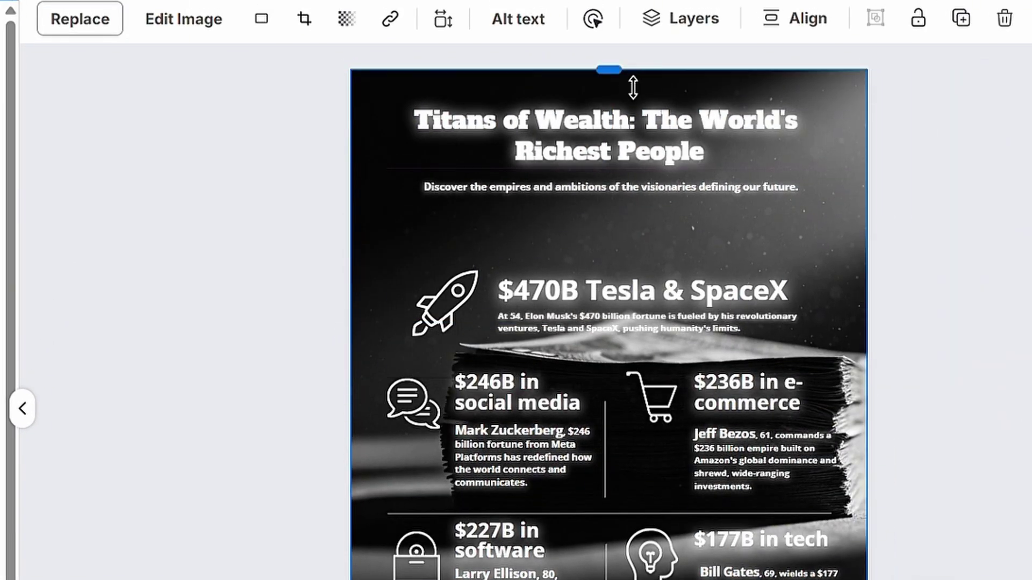
click(345, 19)
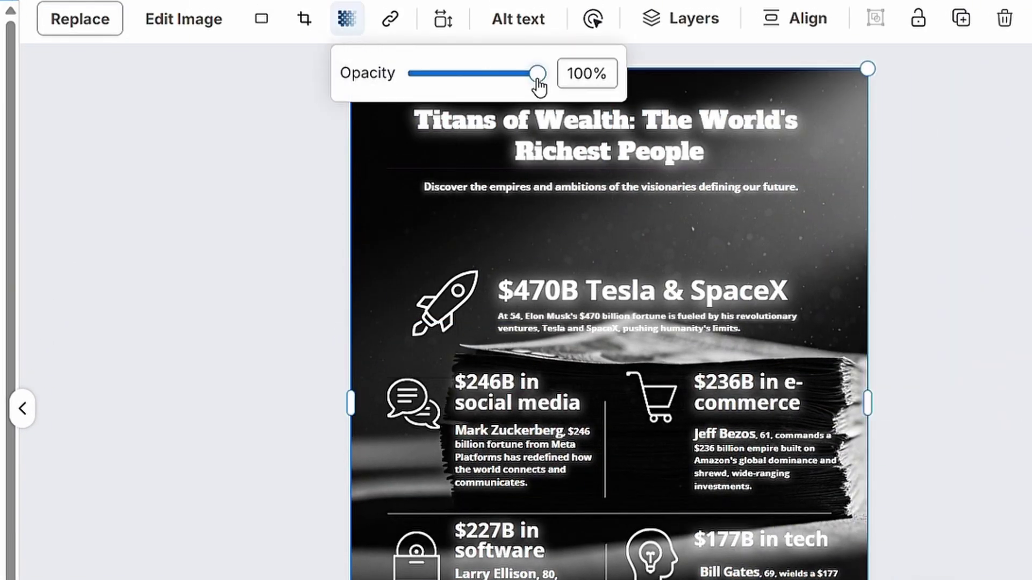
drag(536, 73, 461, 73)
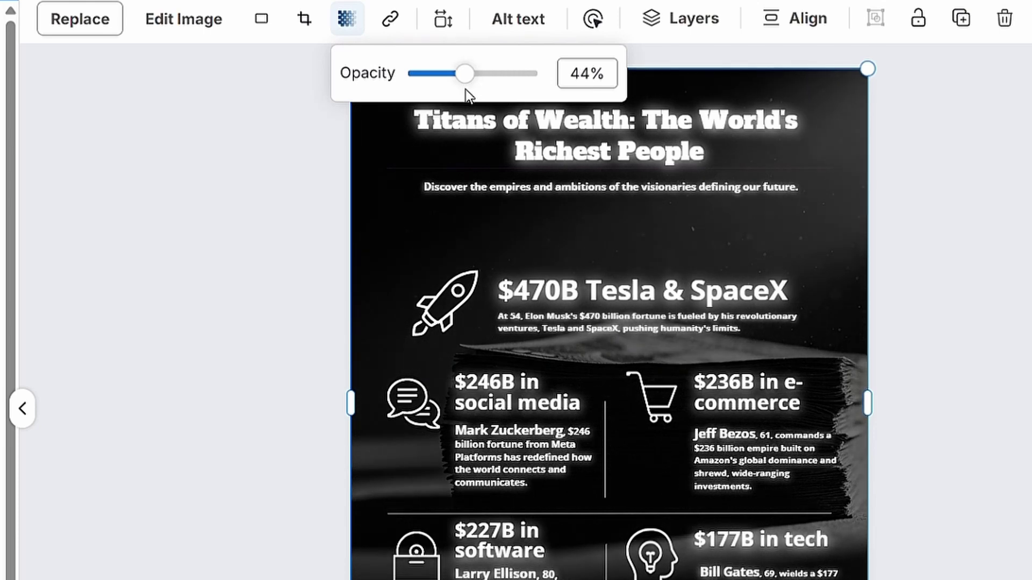
click(879, 304)
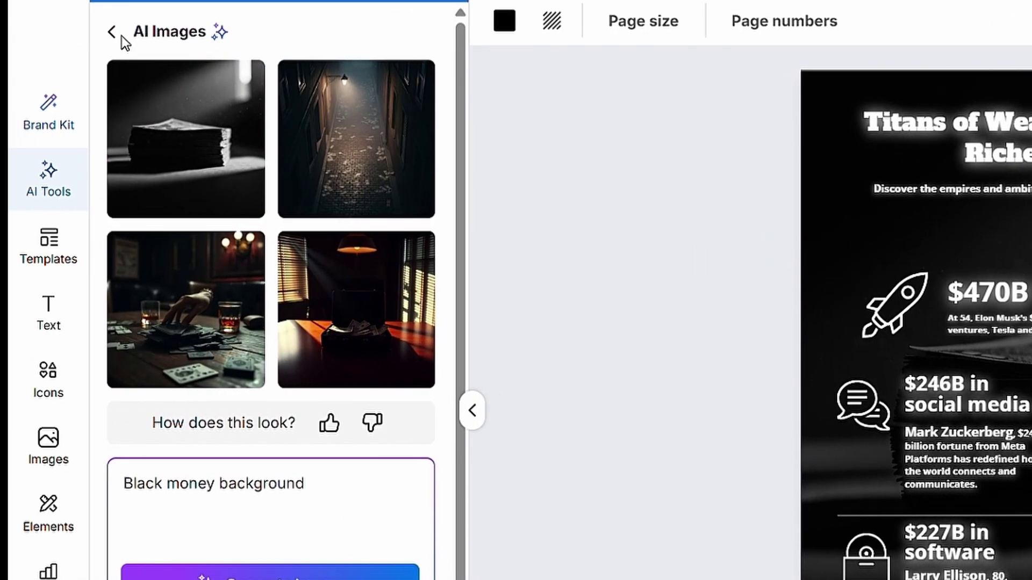
Replace the outline rocket beside Tesla & SpaceX with the solid Rocket icon from the Icon Library
click(113, 33)
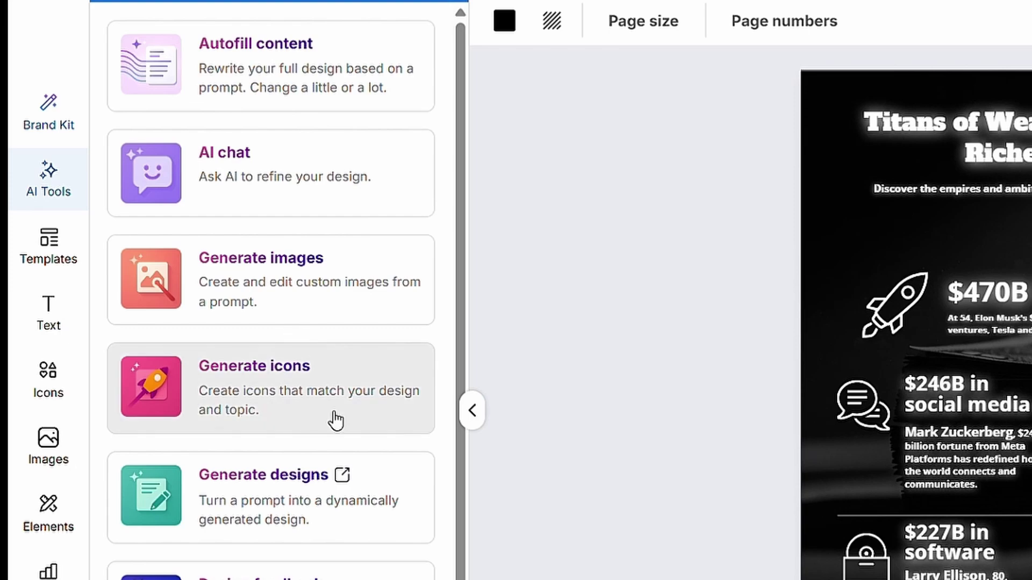
click(336, 418)
click(151, 93)
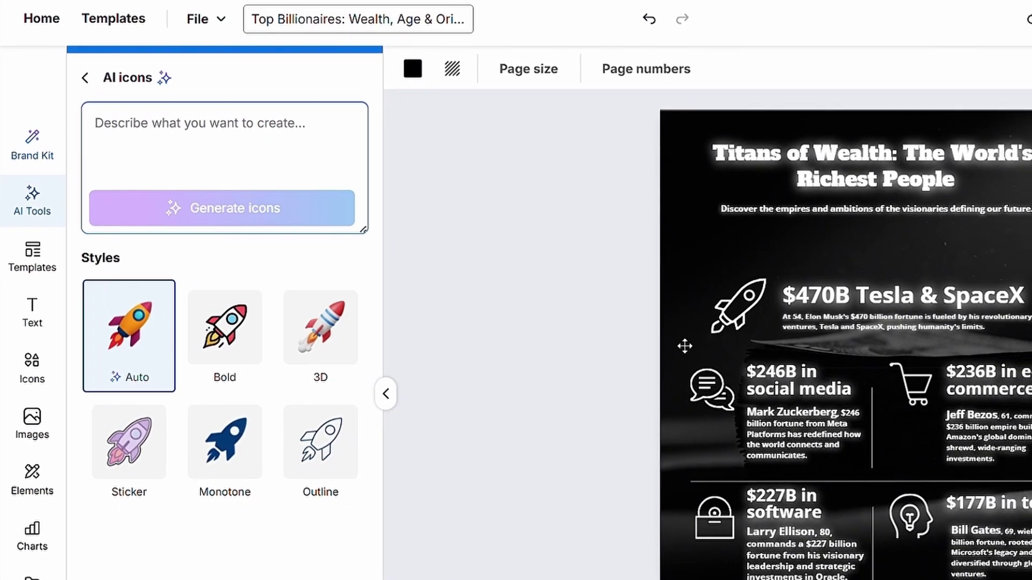
click(736, 315)
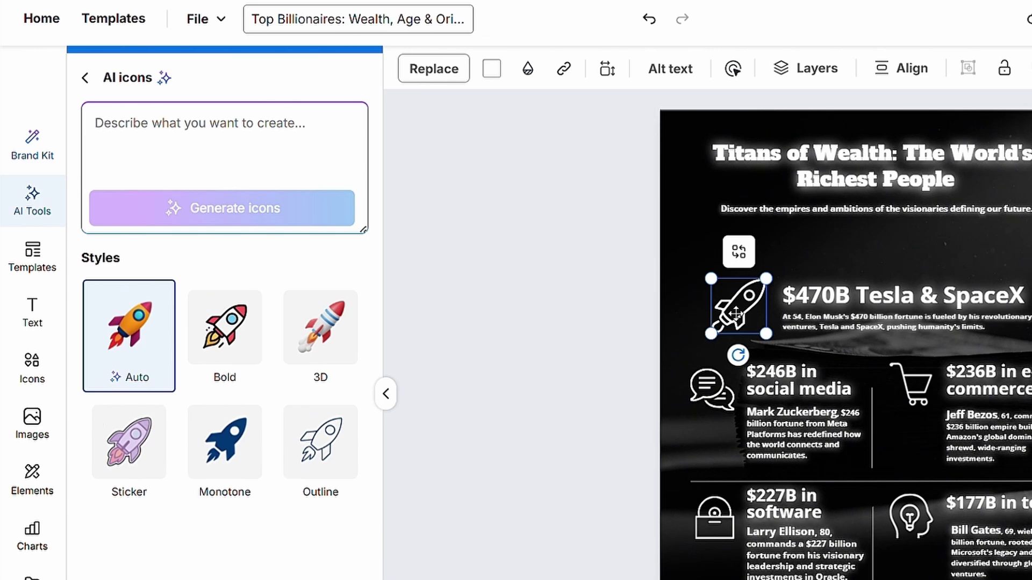
click(739, 252)
text(Rocket)
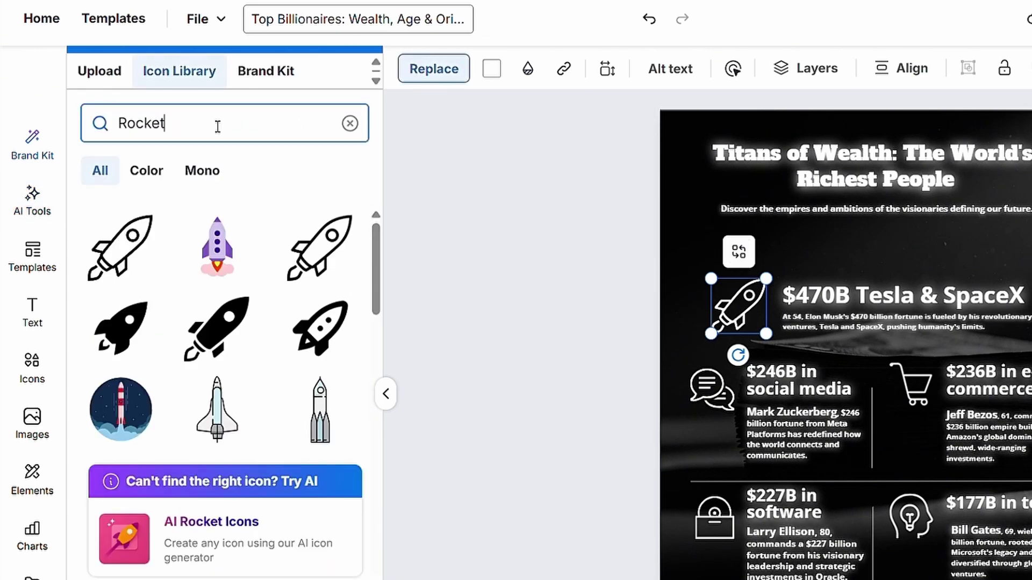
click(112, 309)
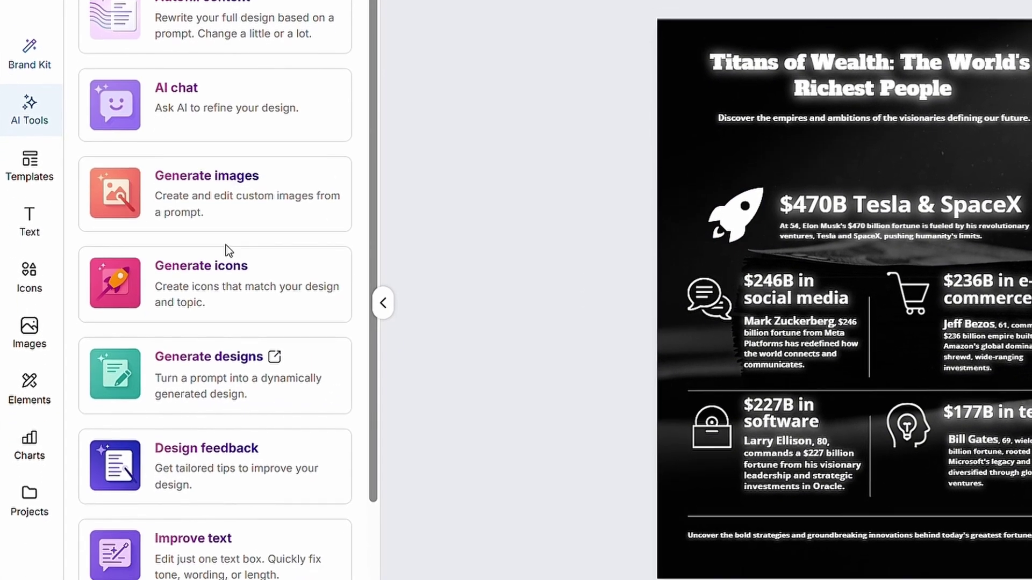
scroll(226, 245, down, 3)
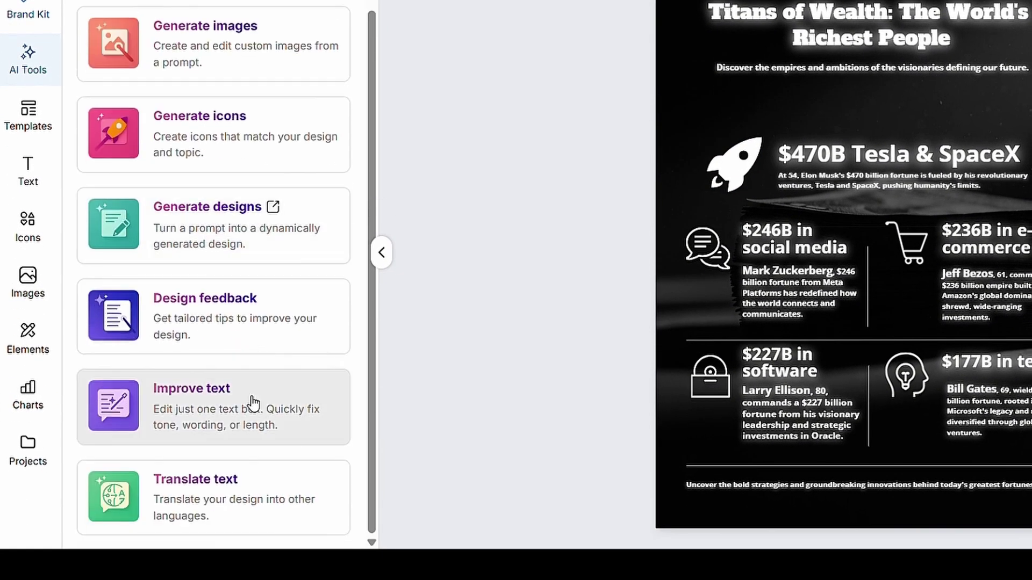
Use Improve text > Make shorter on the Larry Ellison paragraph and replace it with the $227 billion Oracle version
click(784, 420)
click(264, 426)
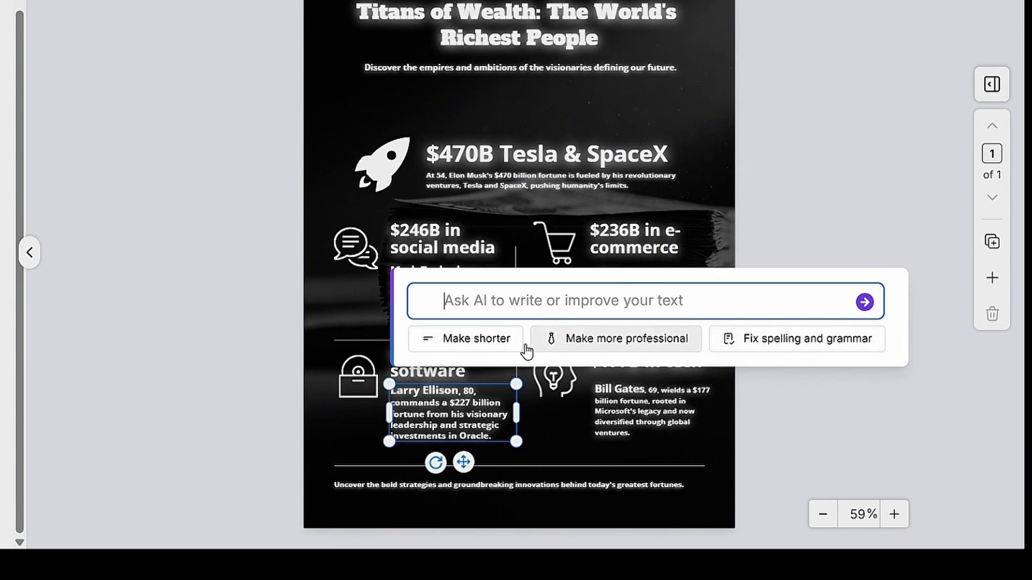
click(457, 343)
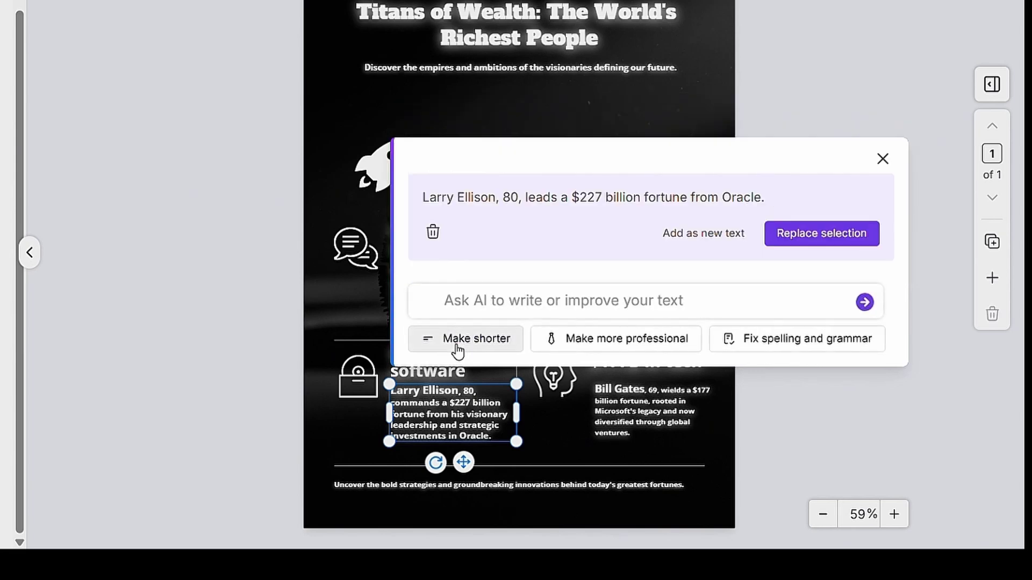
click(815, 234)
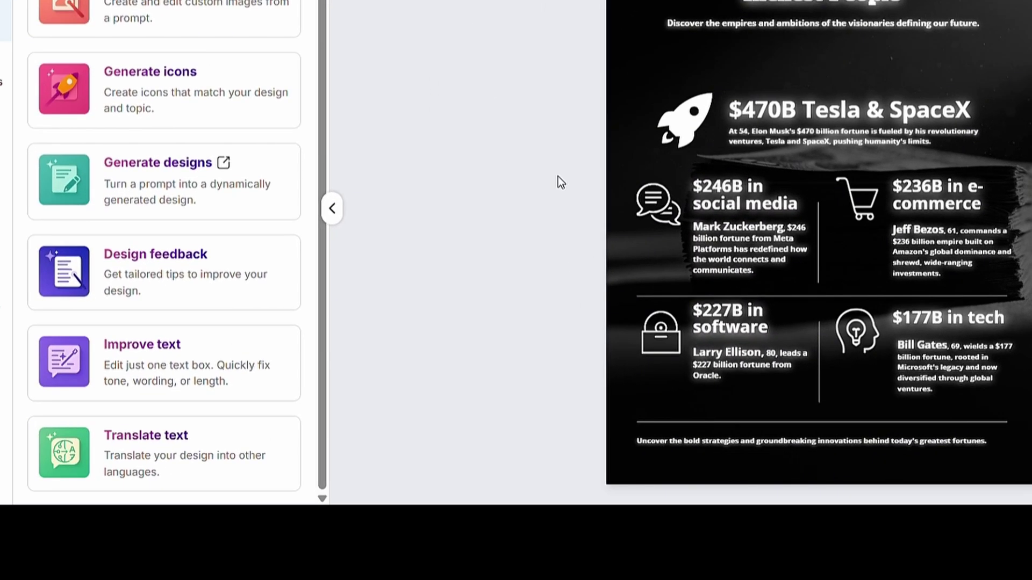
Translate the whole design into Japanese as a new copy and open it to review the text
click(234, 471)
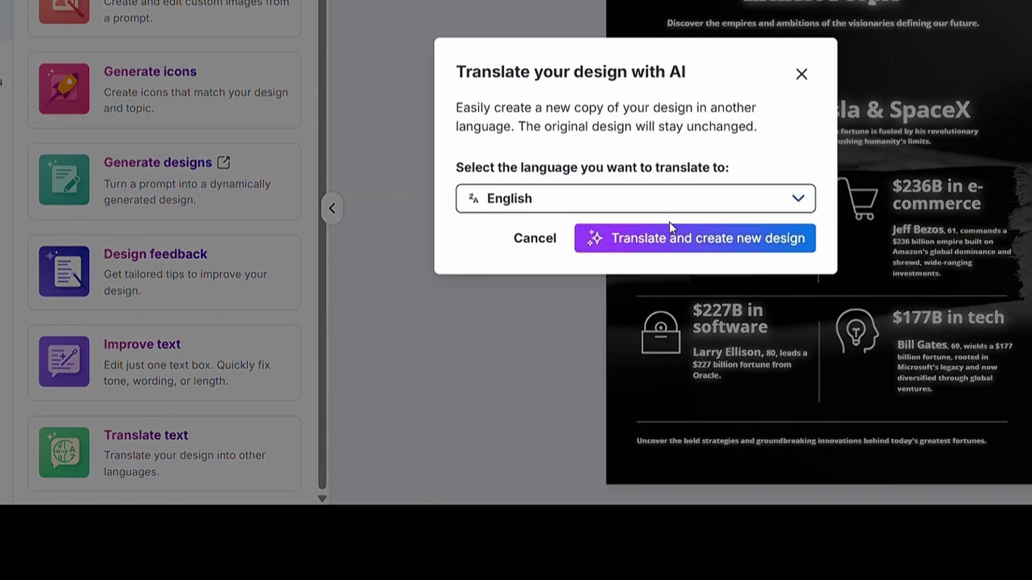
click(774, 199)
scroll(565, 306, down, 5)
scroll(564, 307, down, 8)
scroll(564, 306, up, 8)
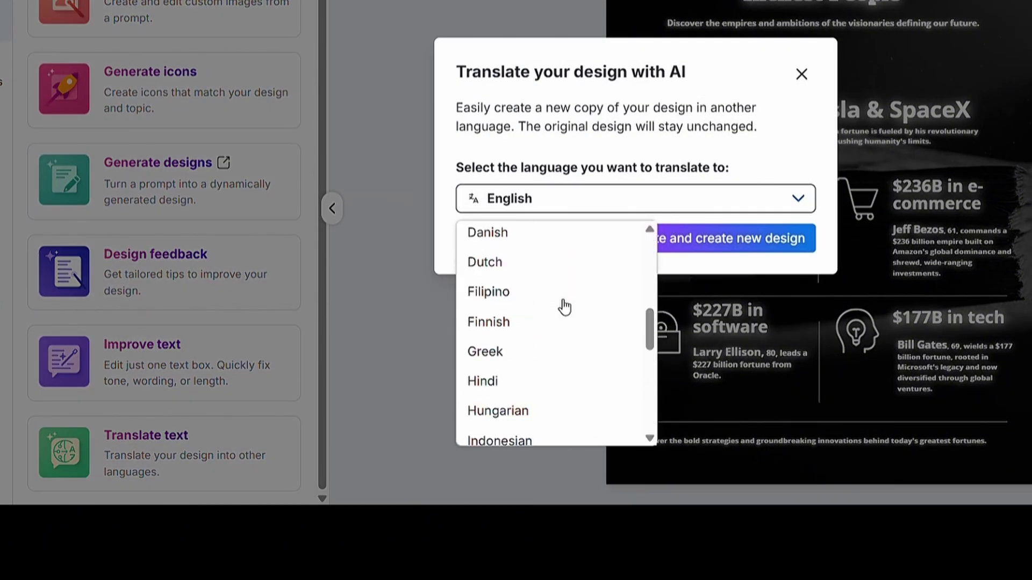
scroll(564, 307, up, 4)
scroll(557, 366, down, 2)
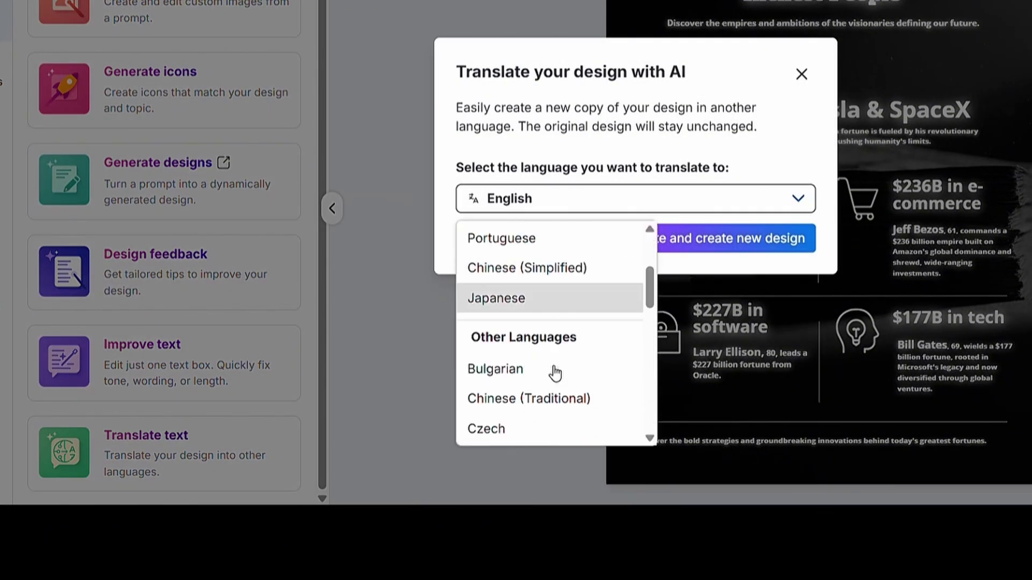
scroll(556, 367, down, 1)
click(563, 289)
click(693, 238)
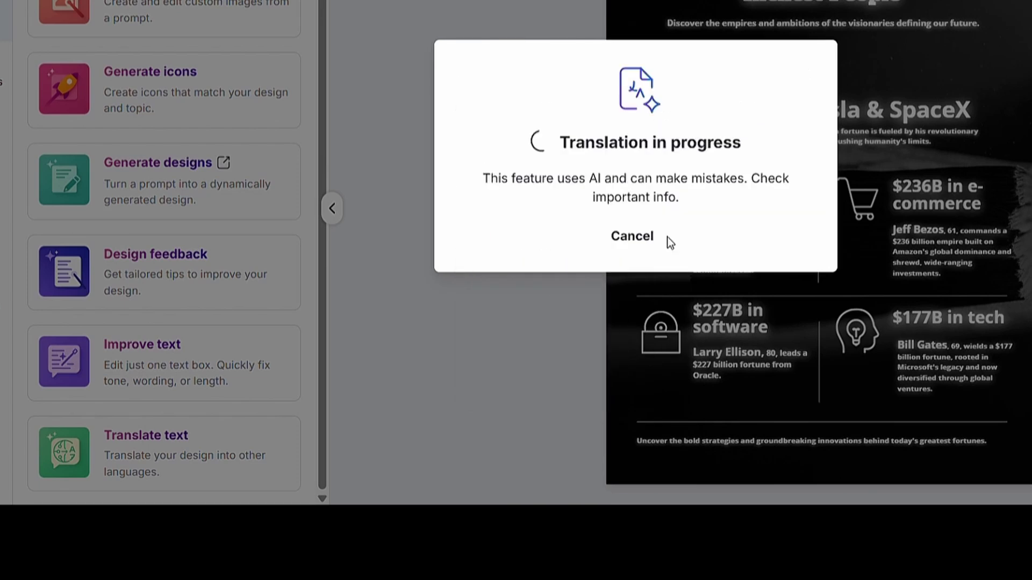
click(637, 239)
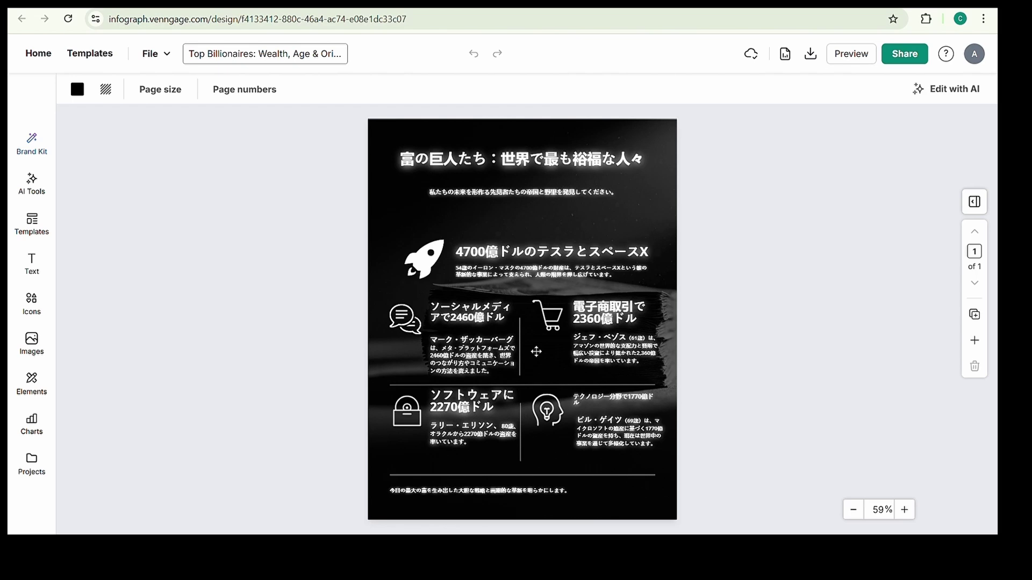
click(904, 510)
click(903, 509)
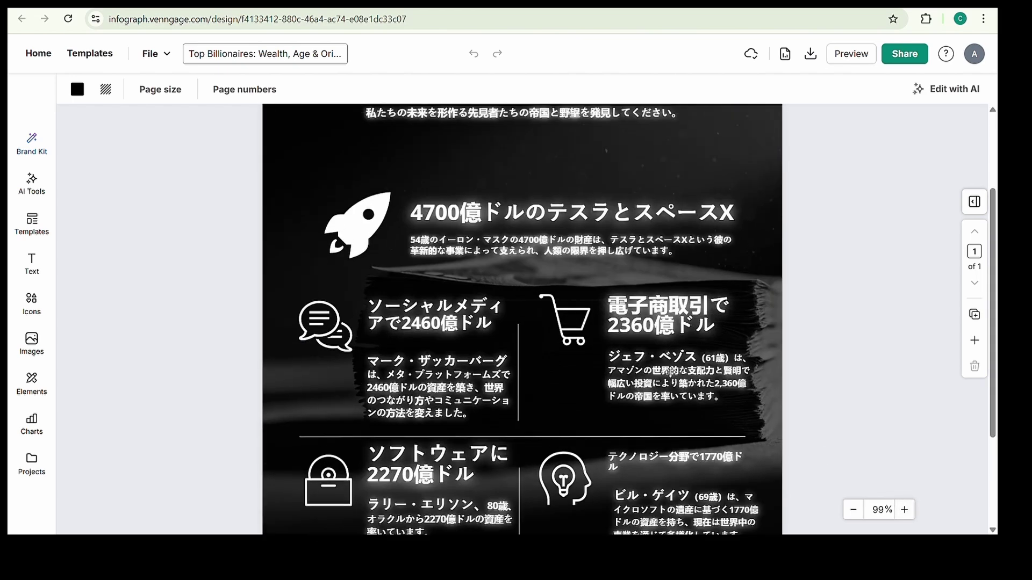
scroll(672, 371, up, 3)
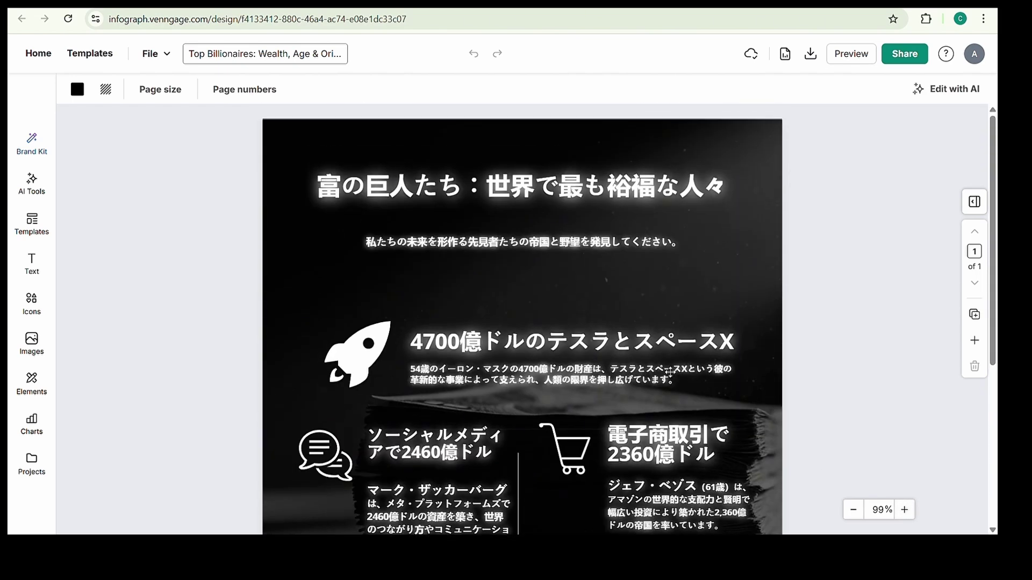
scroll(669, 371, up, 2)
scroll(669, 371, down, 5)
scroll(580, 313, up, 2)
scroll(581, 313, up, 4)
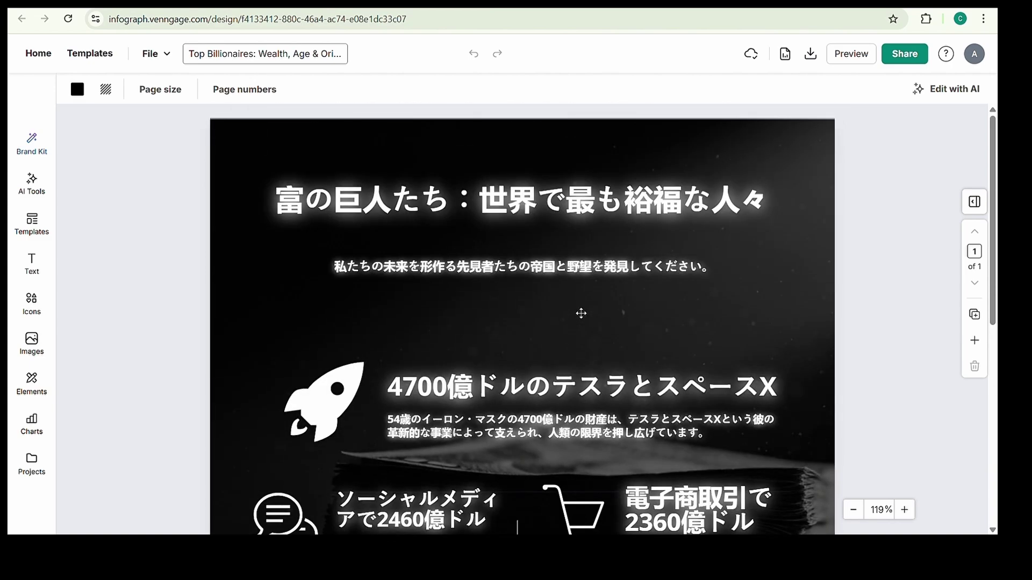
click(853, 510)
click(853, 510)
click(853, 509)
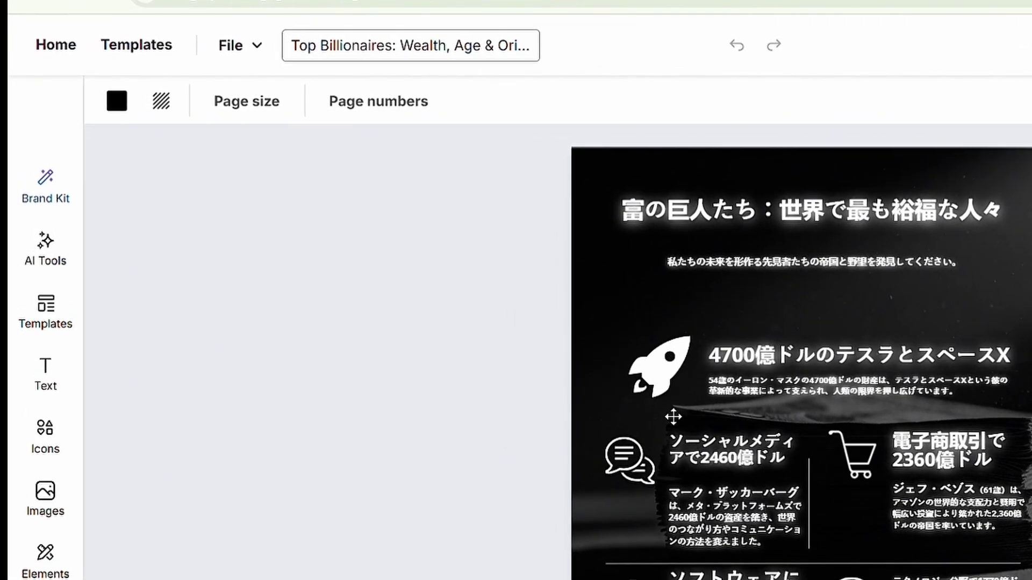
Run the accessibility check, then download the Japanese infographic as a PNG HD
click(266, 49)
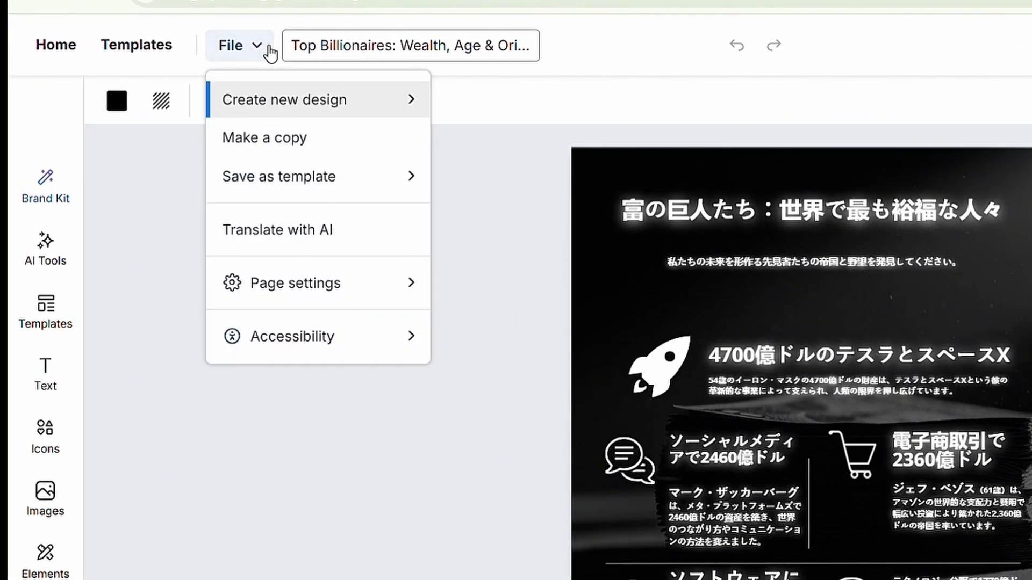
mouse_move(292, 336)
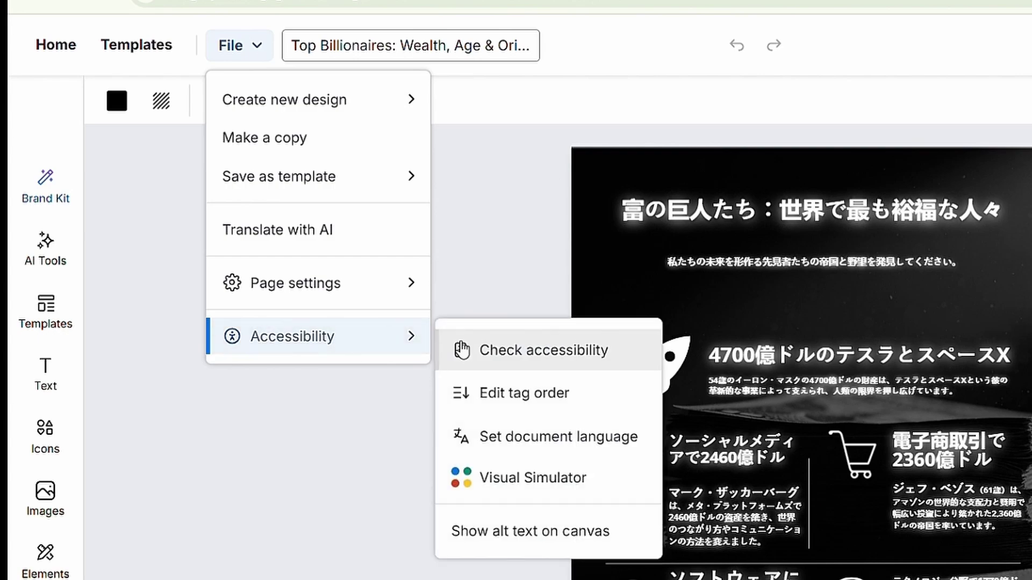
click(556, 359)
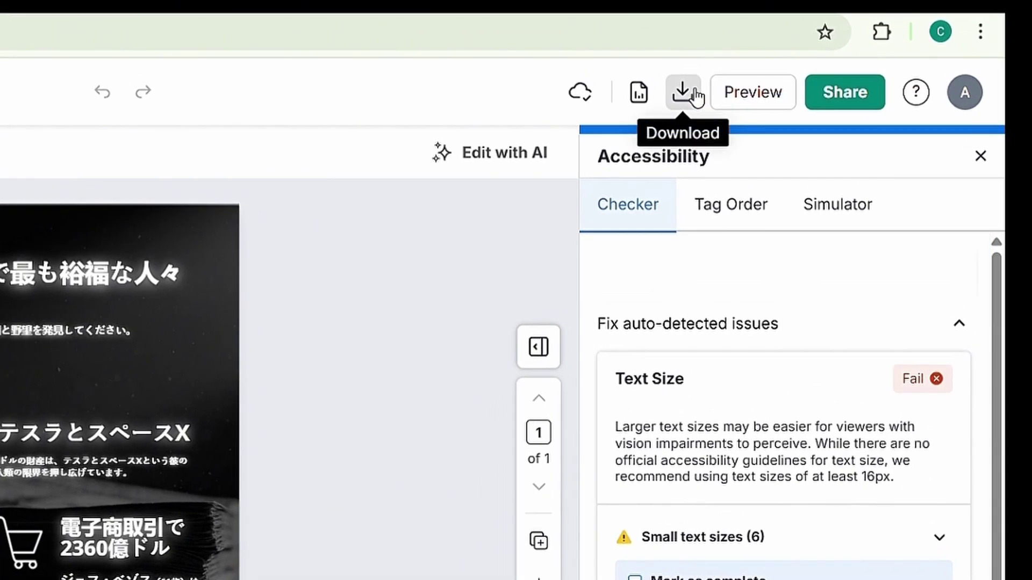
click(685, 93)
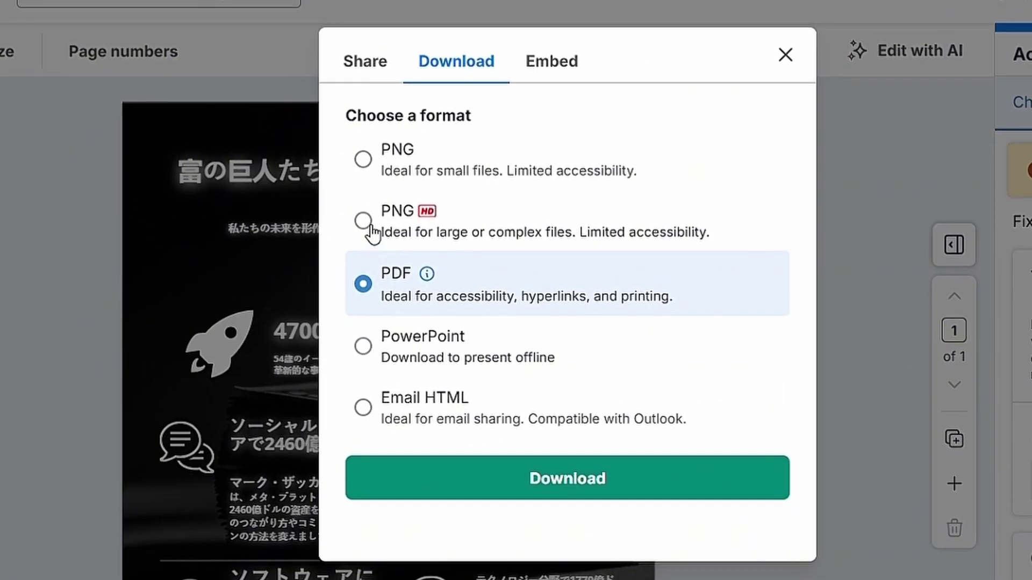
click(364, 222)
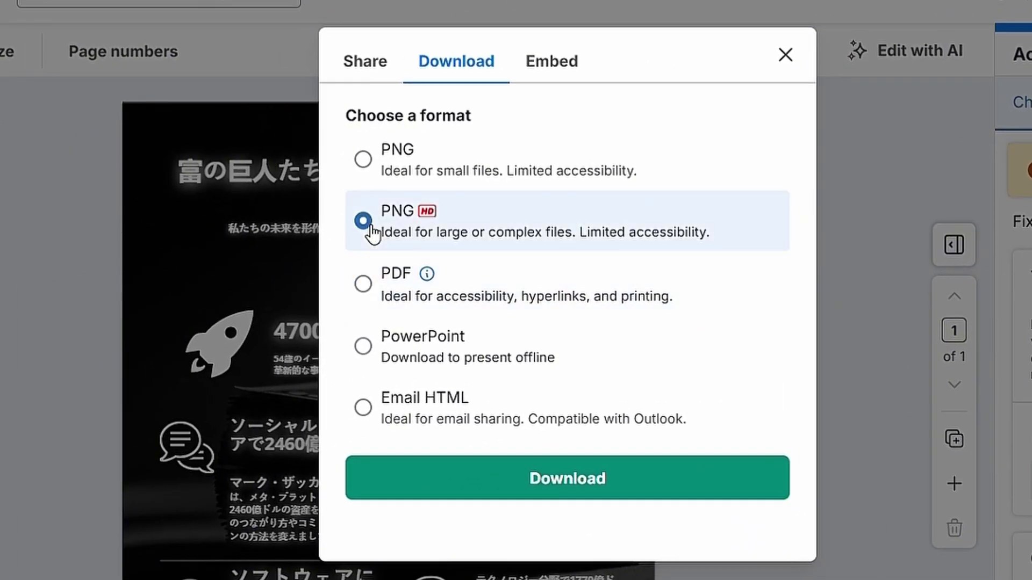
click(687, 493)
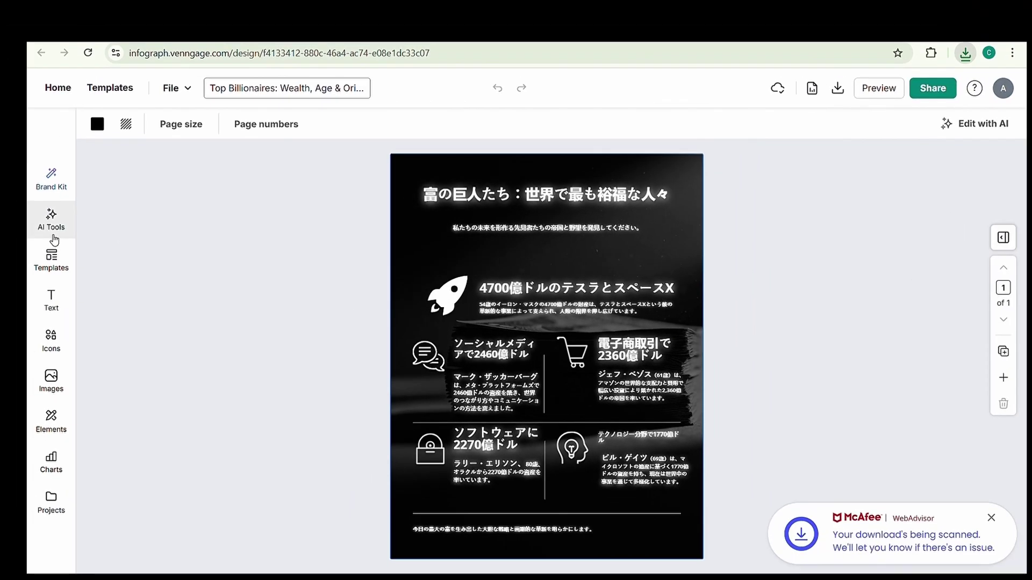
Browse the sidebar's chart library listing table, pie, column and bar options
click(51, 219)
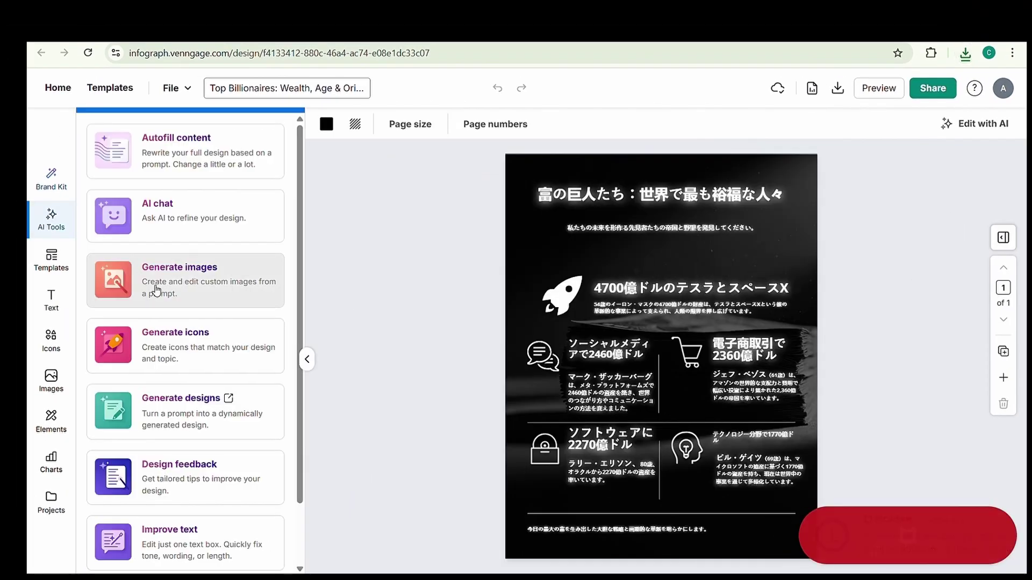
click(50, 461)
scroll(206, 379, down, 5)
scroll(205, 379, down, 5)
scroll(206, 379, down, 2)
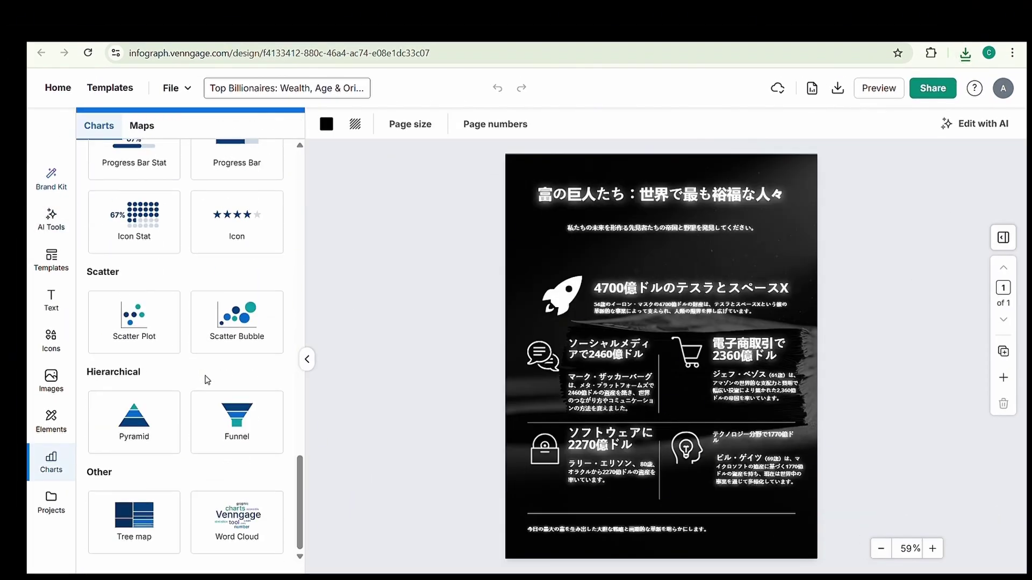
scroll(206, 379, up, 3)
scroll(206, 379, up, 3)
scroll(206, 379, up, 2)
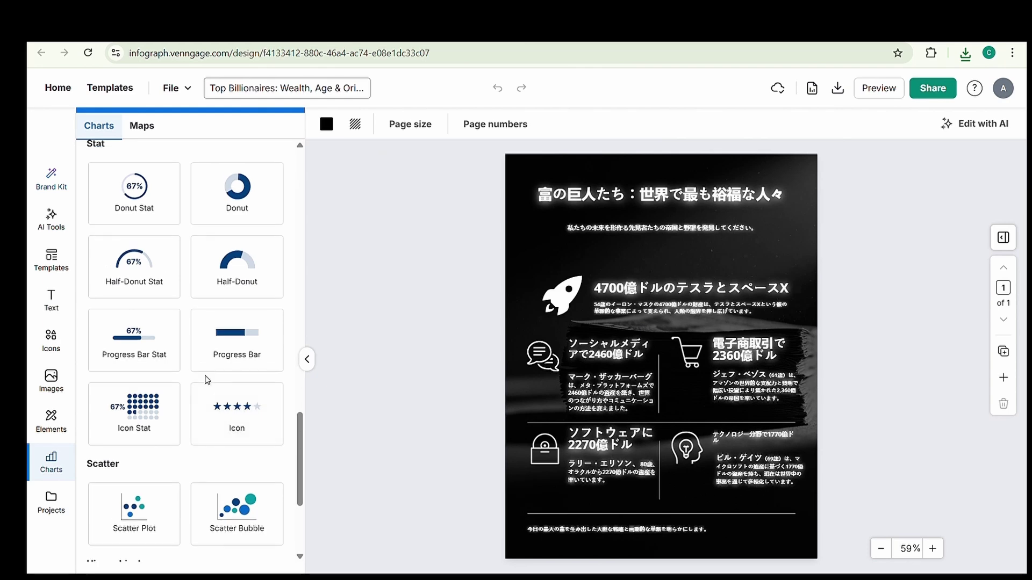
scroll(206, 379, up, 3)
scroll(206, 379, up, 3)
scroll(205, 379, up, 3)
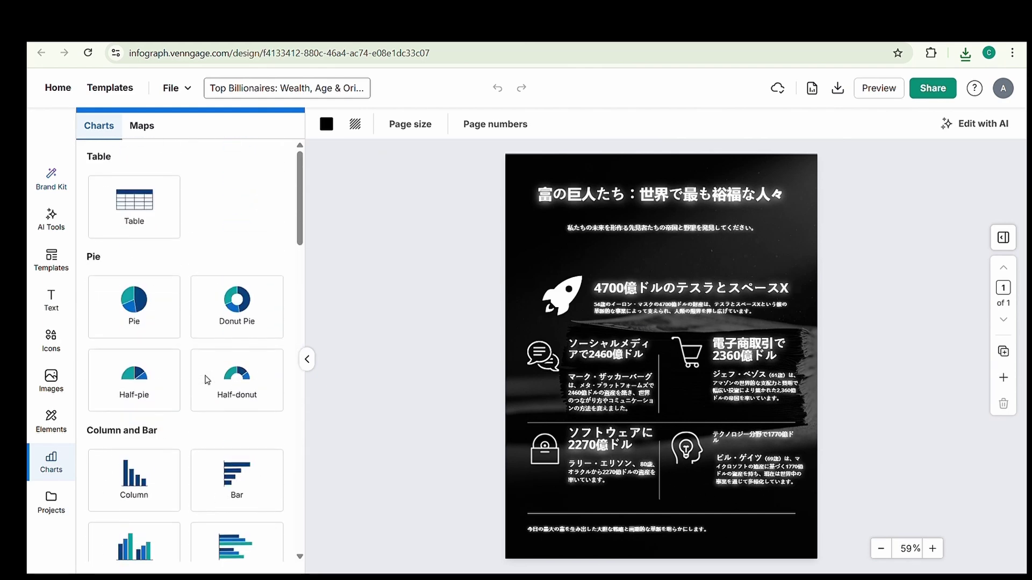
scroll(210, 379, down, 3)
scroll(210, 379, down, 1)
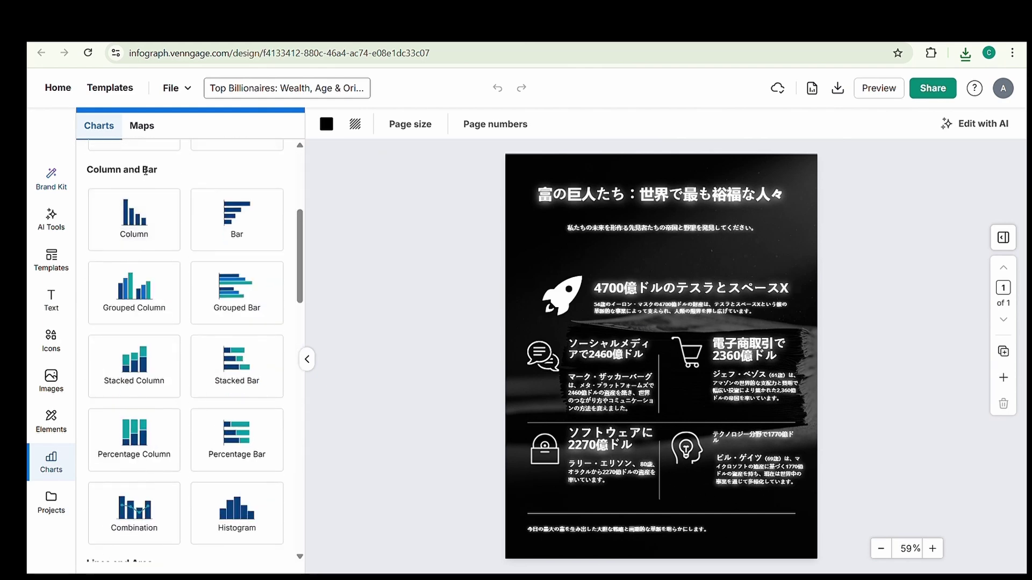